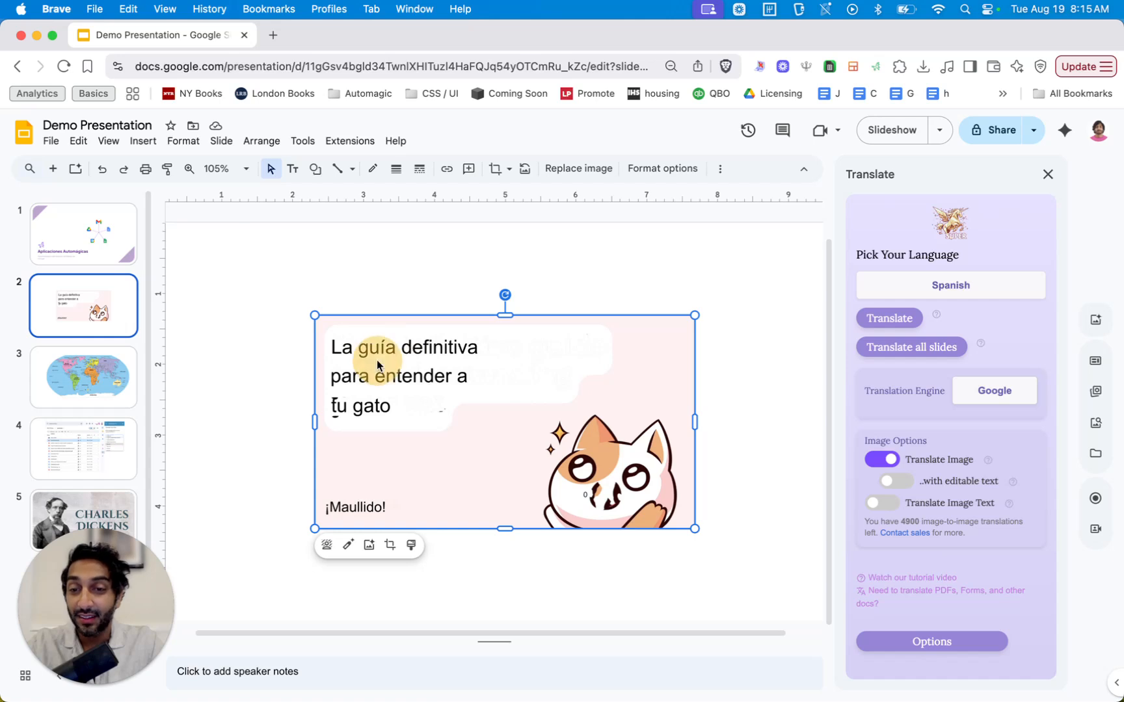
Examine the translated cat image on slide 2 up close, including the text areas and the cat's face
click(368, 493)
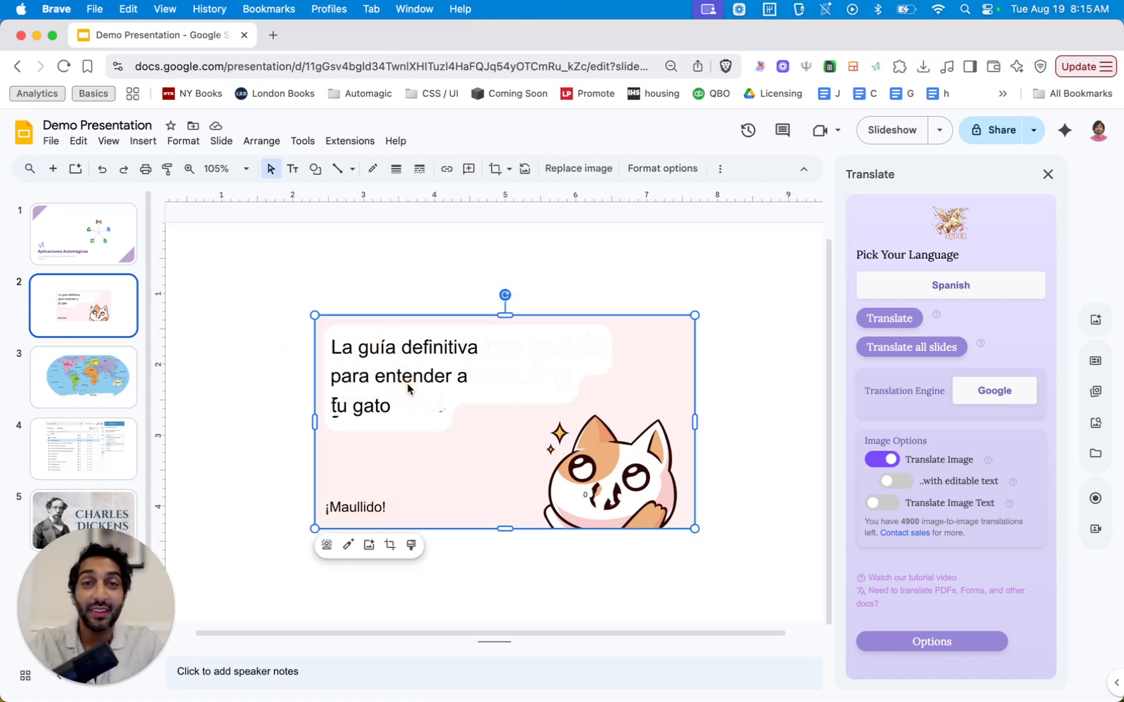
click(729, 243)
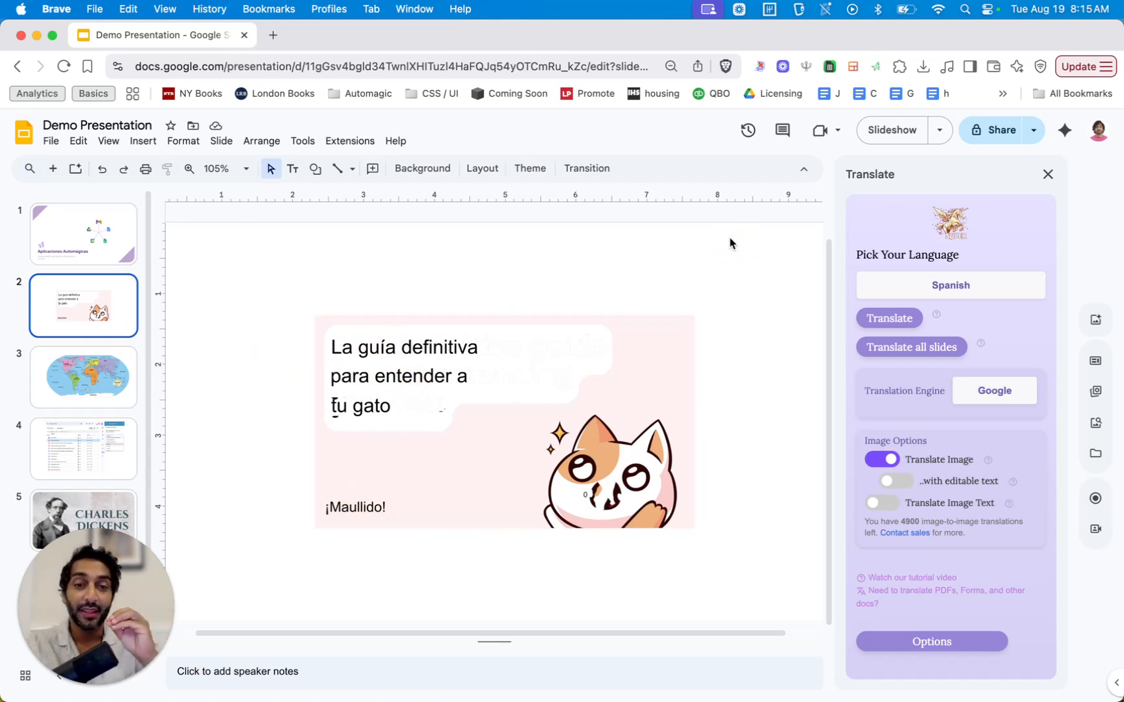
scroll(641, 511, up, 5)
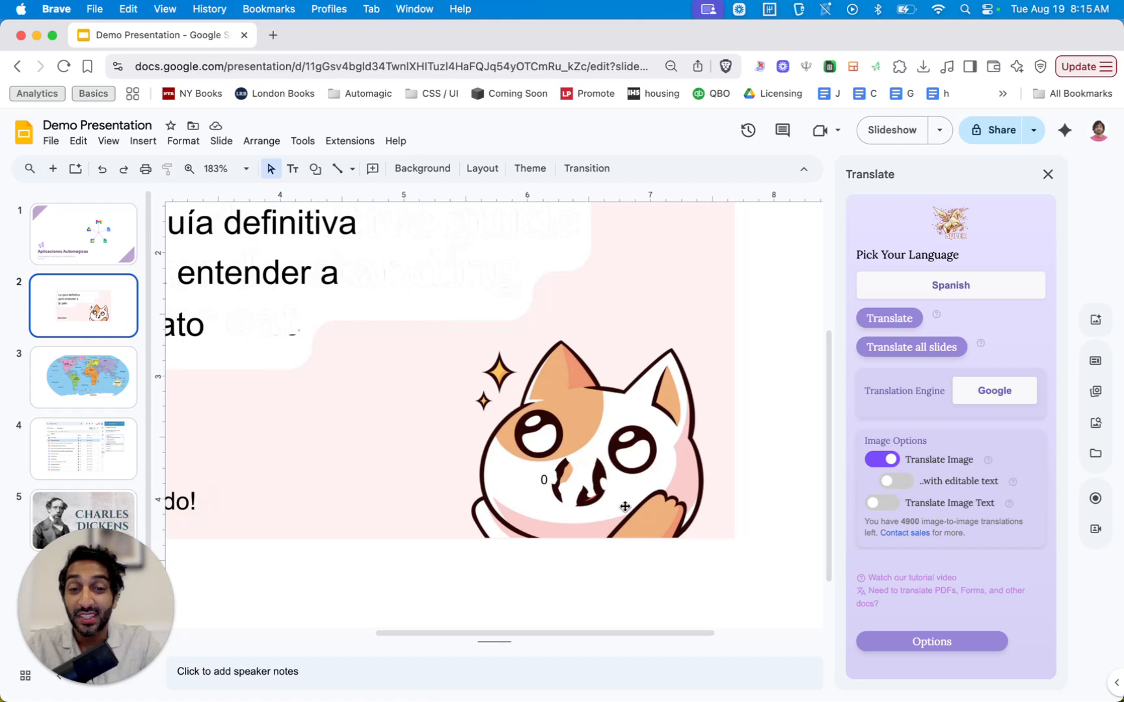
scroll(621, 458, down, 4)
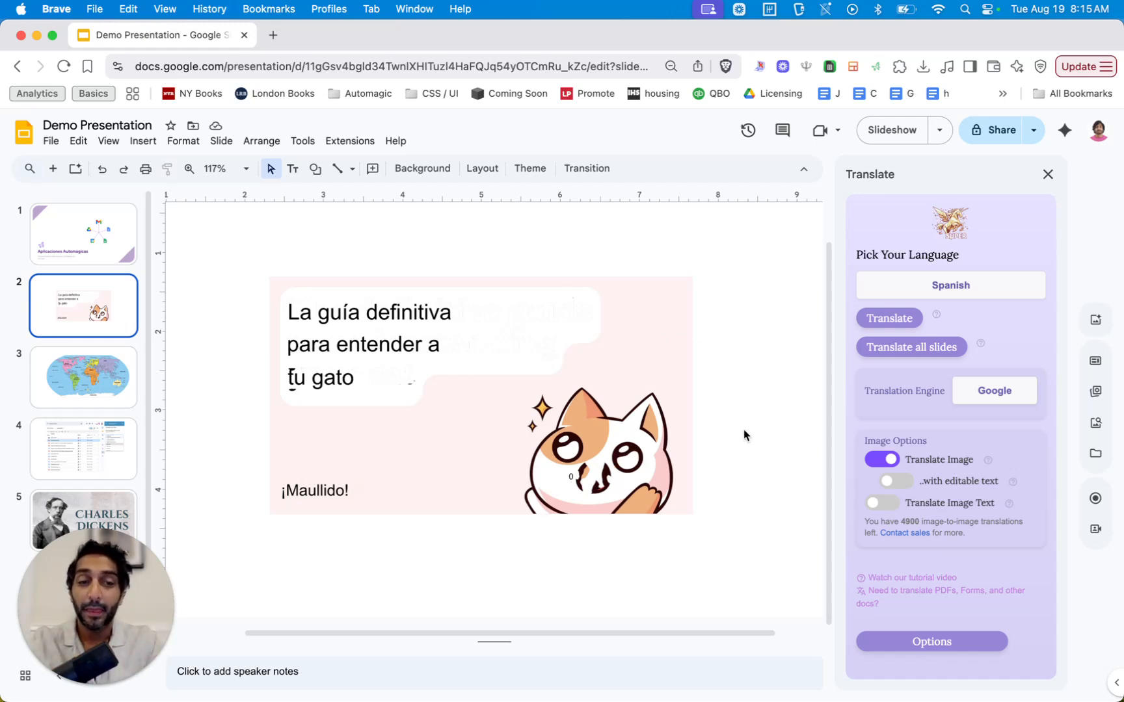
Turn on the editable text option for image translation
triple_click(959, 479)
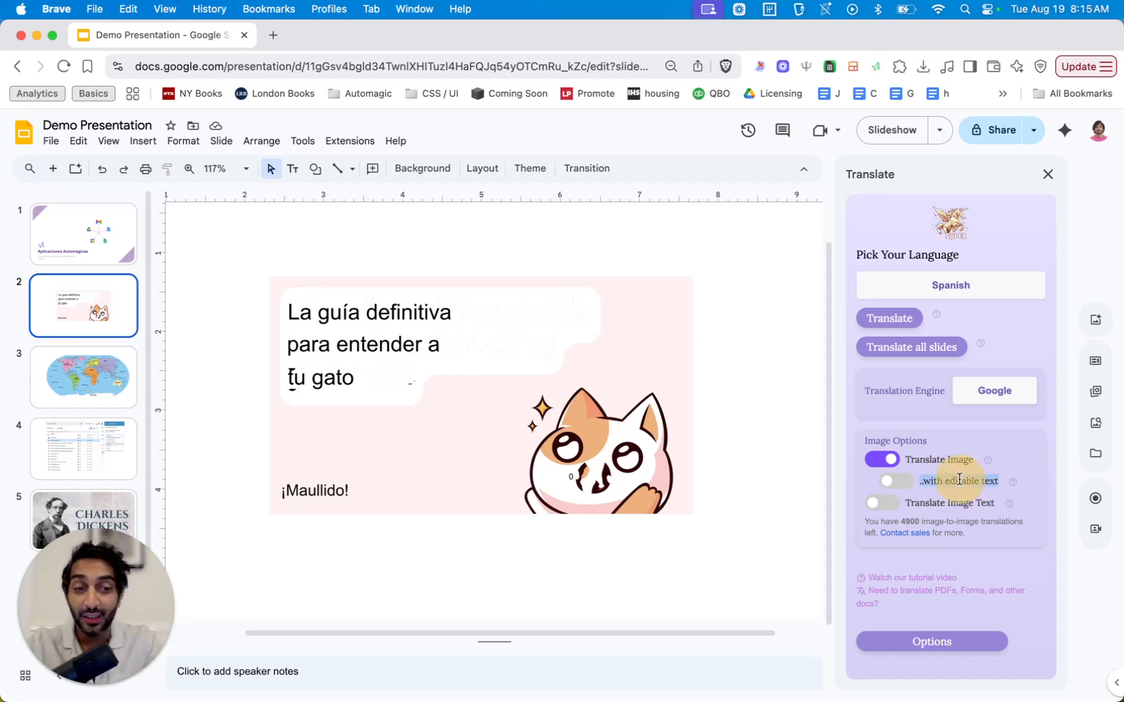
click(407, 345)
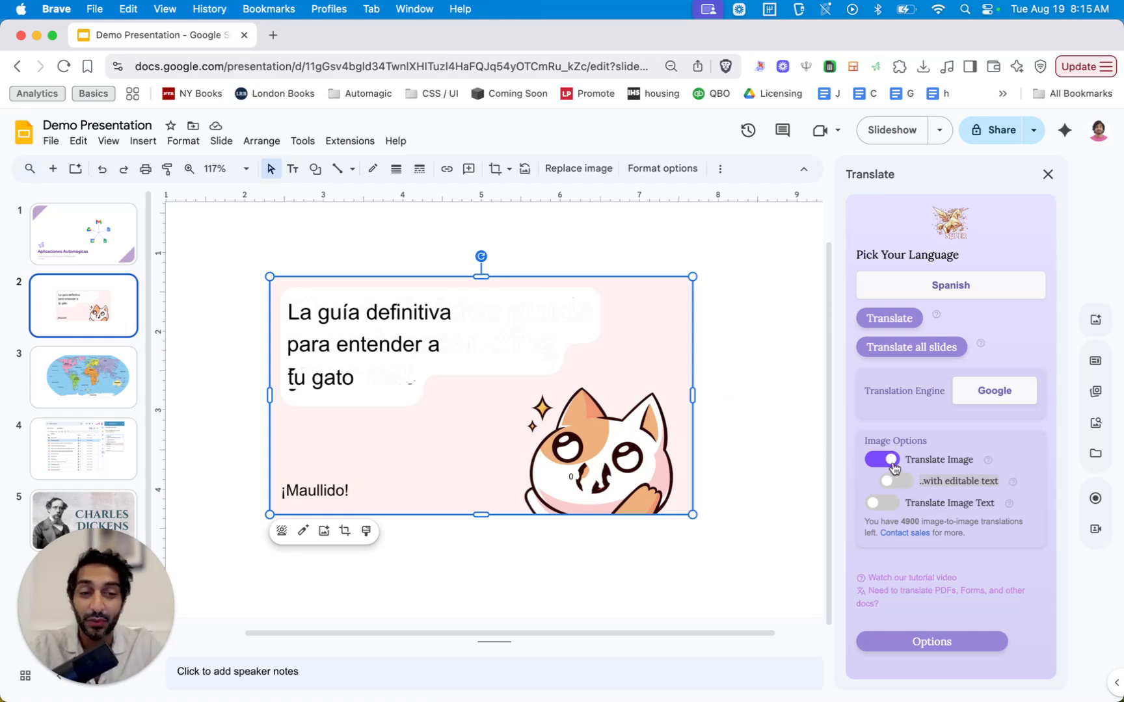
click(896, 481)
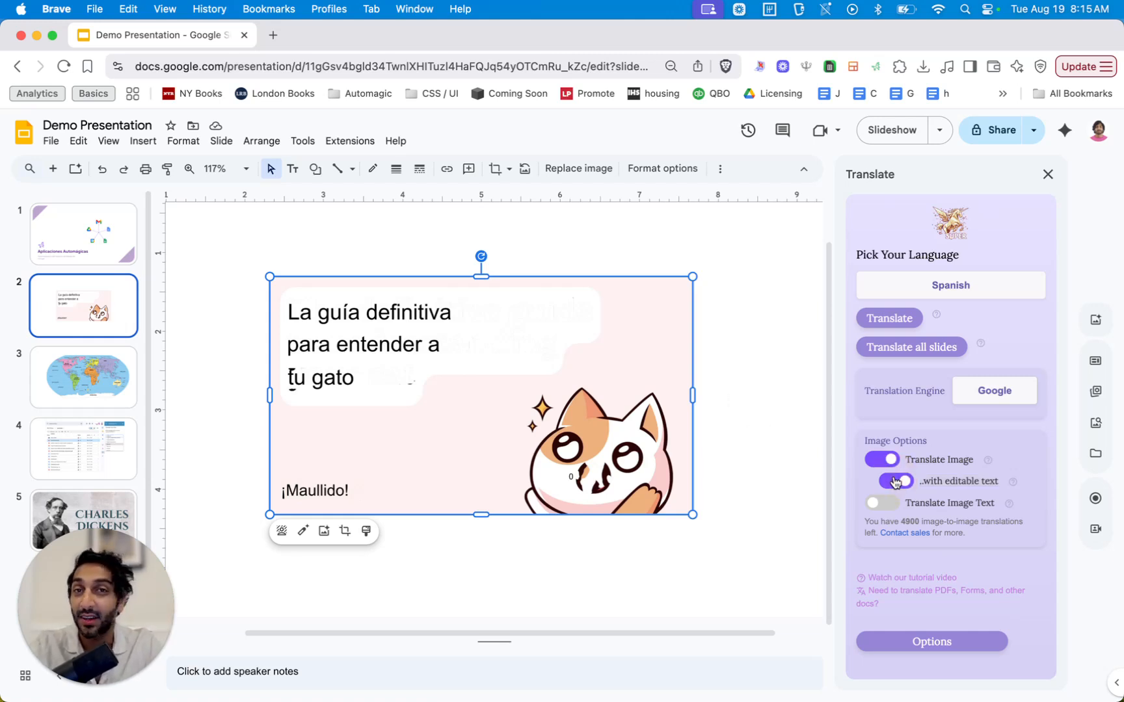
click(730, 407)
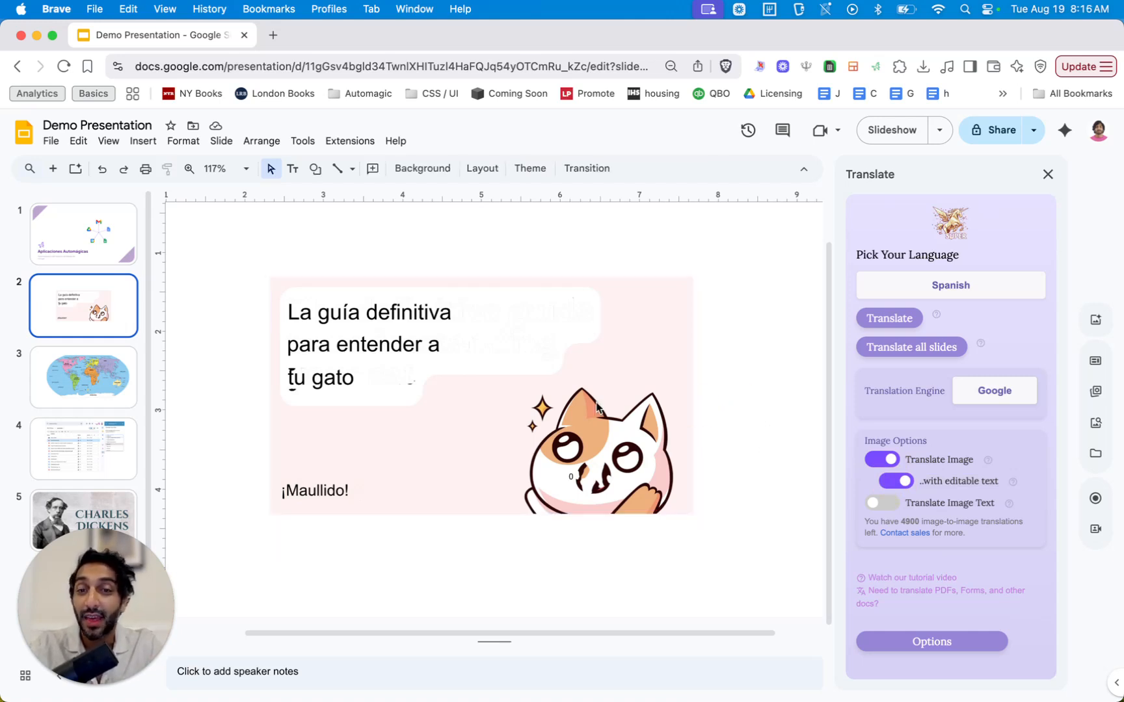
Translate the world map image on slide 3 into Spanish with the editable text option turned off, and inspect its labels
click(112, 354)
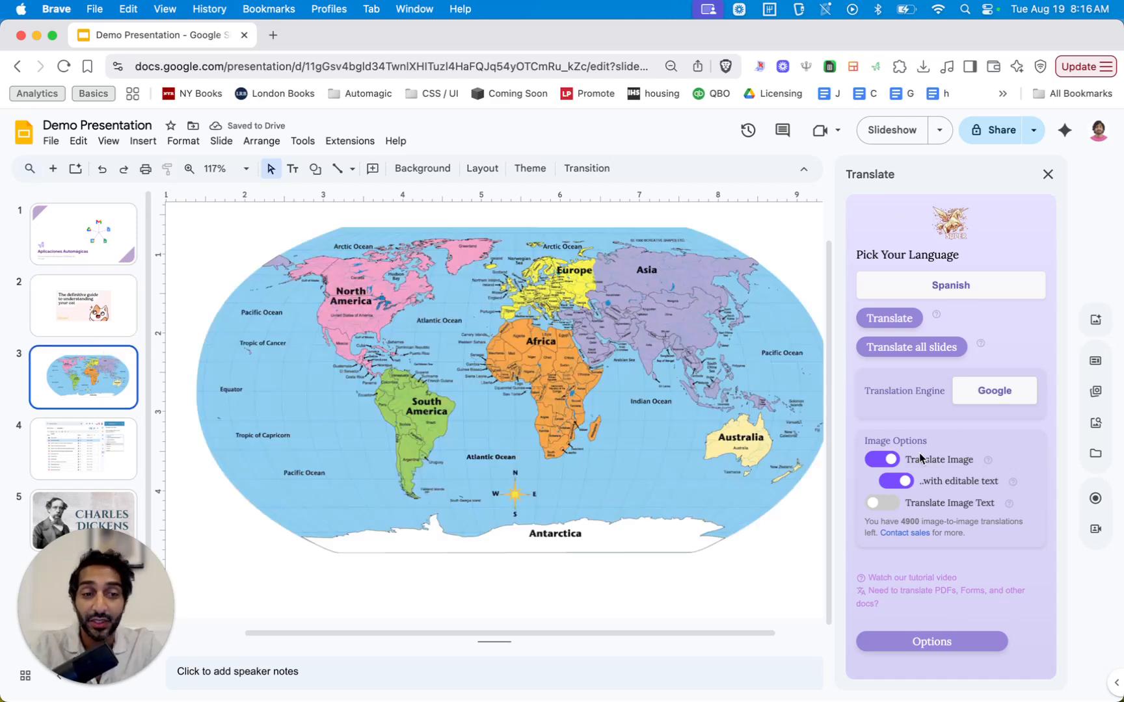
click(896, 481)
click(494, 392)
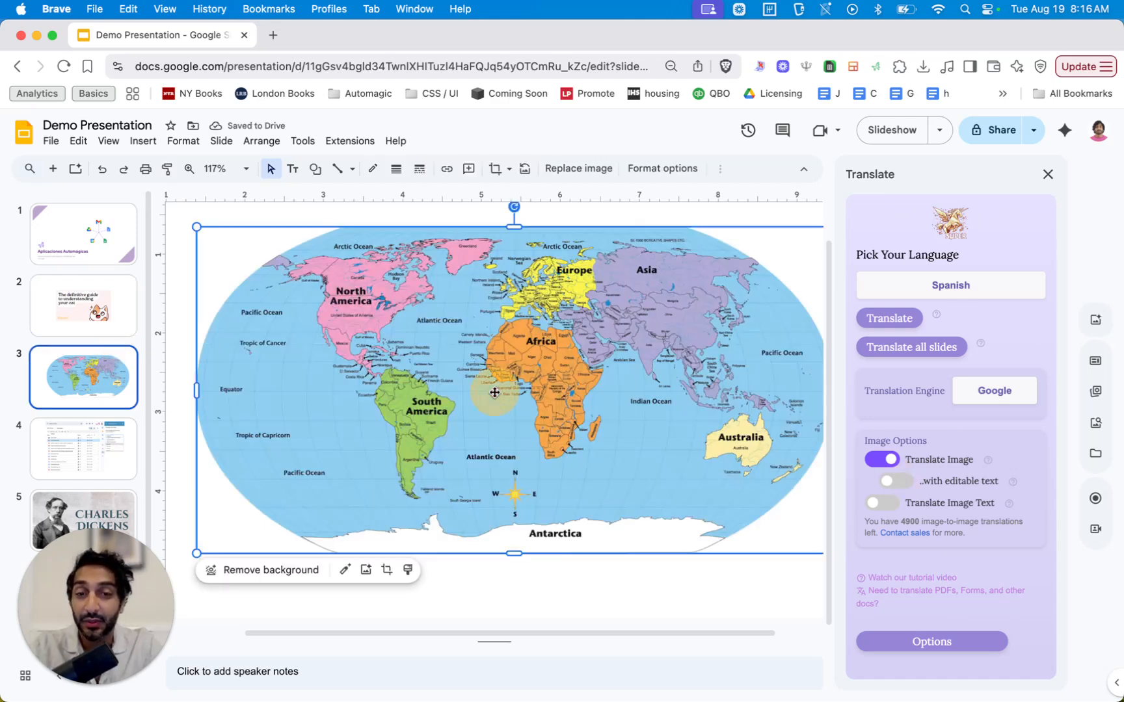
click(877, 318)
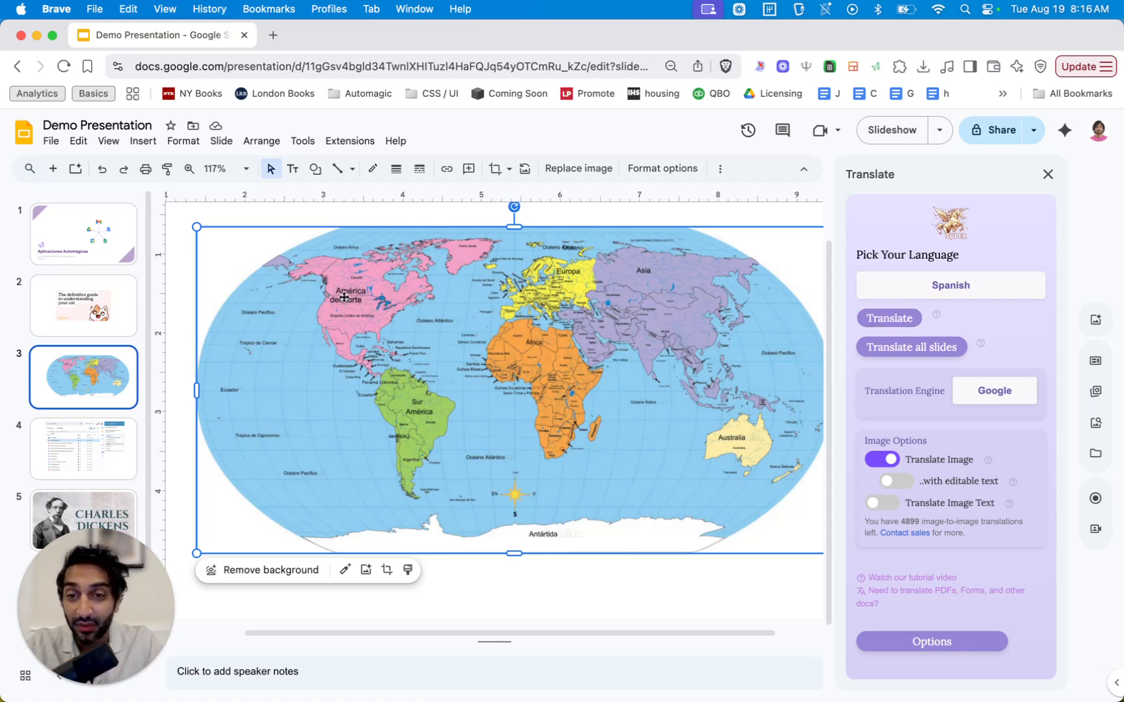
scroll(324, 312, up, 5)
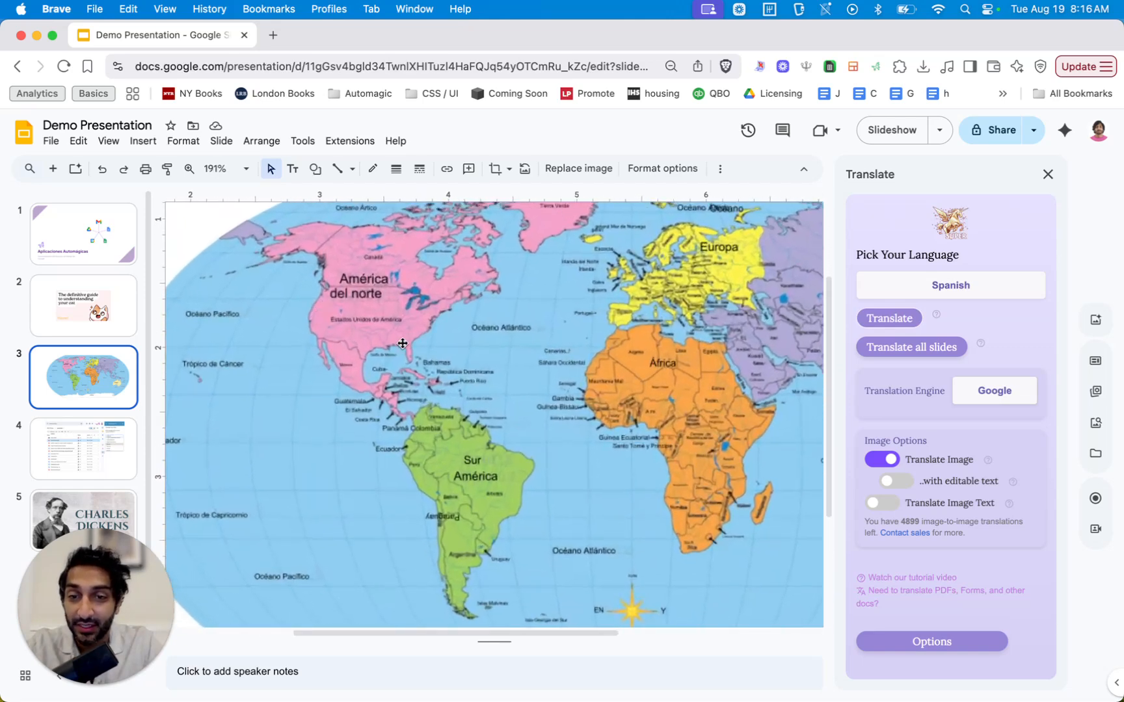
scroll(402, 343, up, 3)
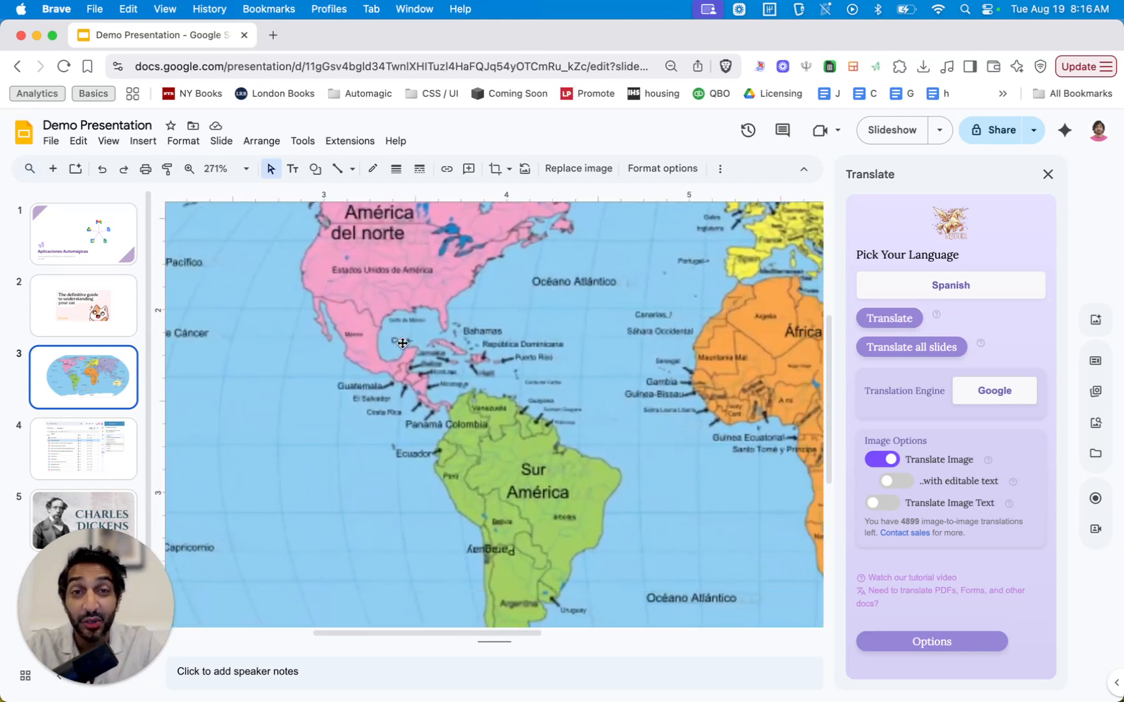
scroll(402, 343, down, 6)
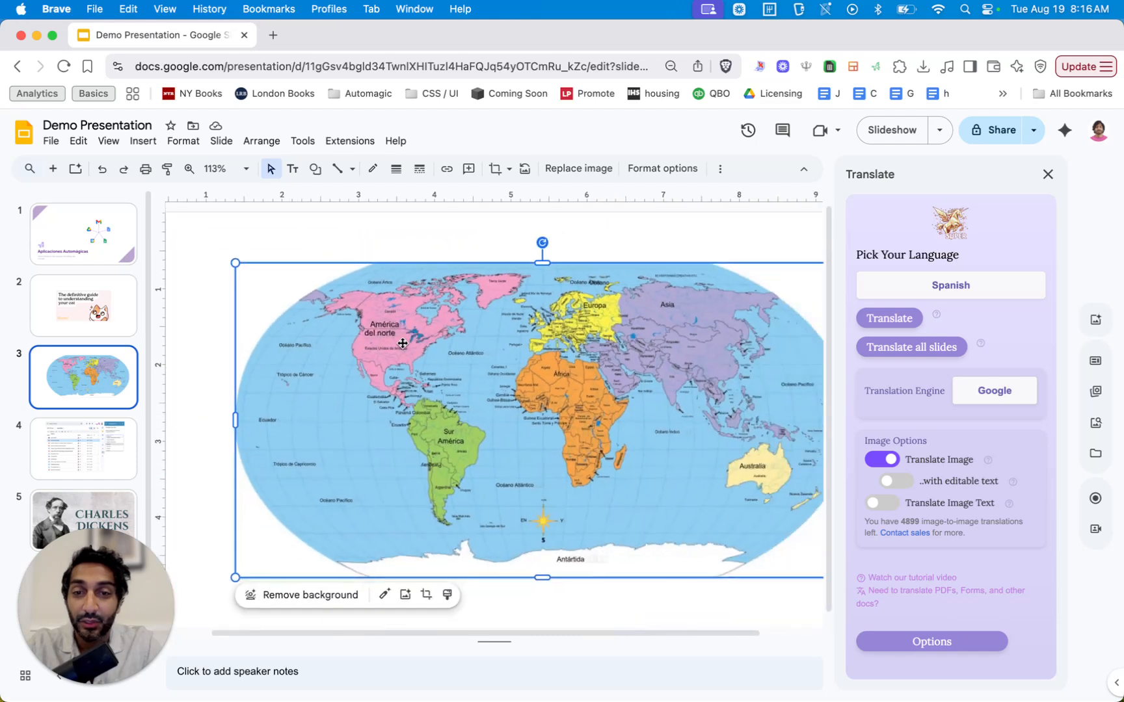
Translate the world map on slide 3 into Spanish again with editable text turned on, and inspect the label placement
key(Delete)
click(719, 434)
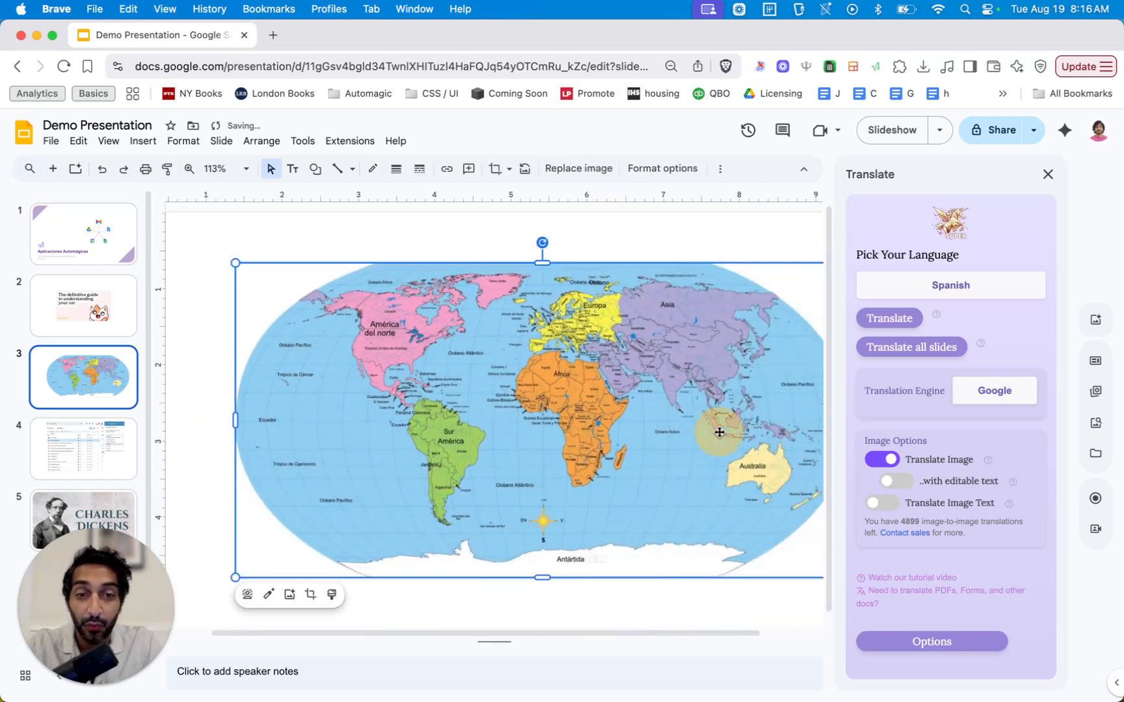
click(903, 483)
click(887, 319)
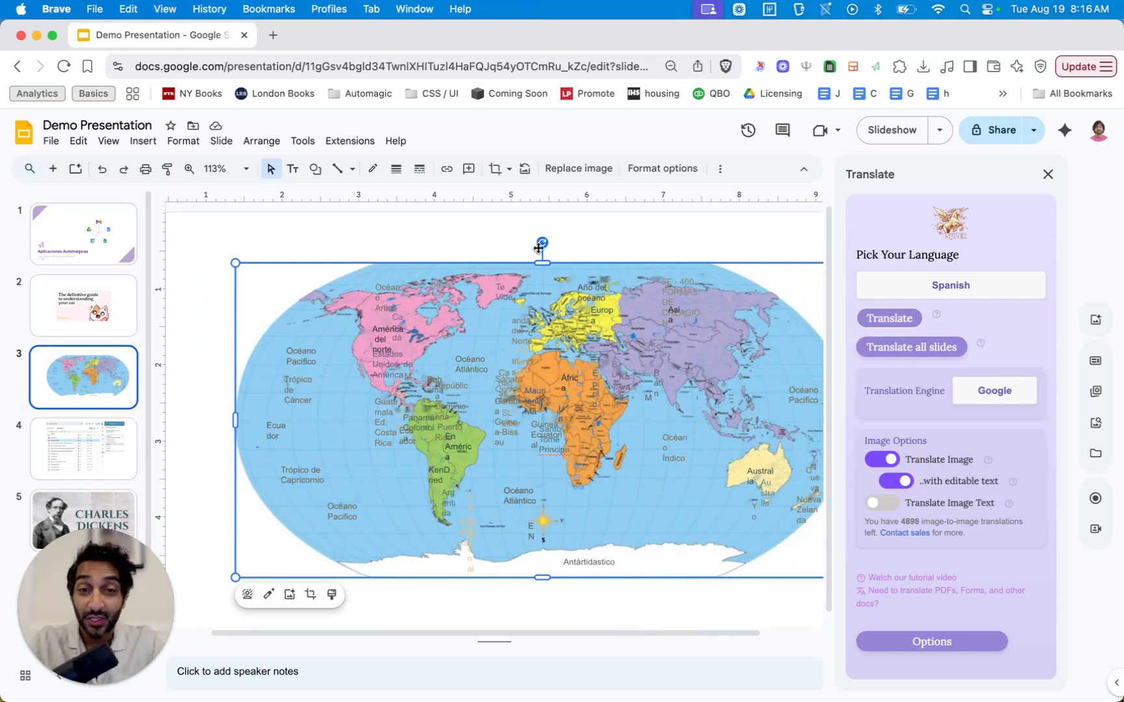
click(483, 221)
scroll(532, 419, up, 5)
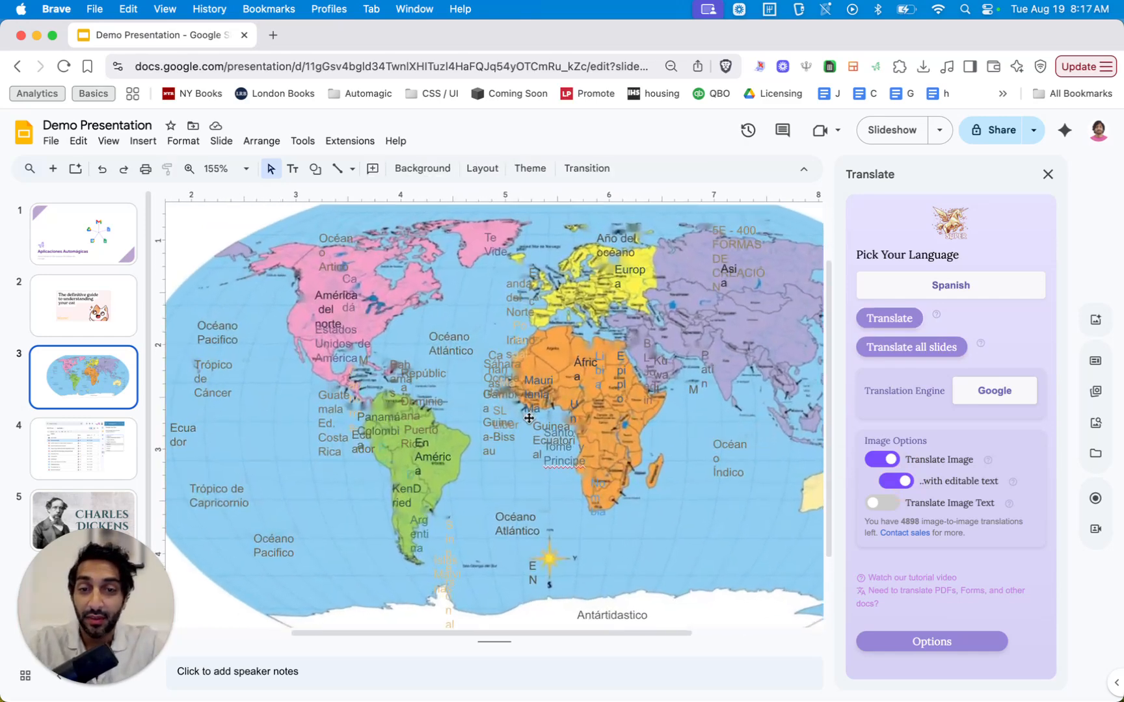
scroll(630, 354, down, 5)
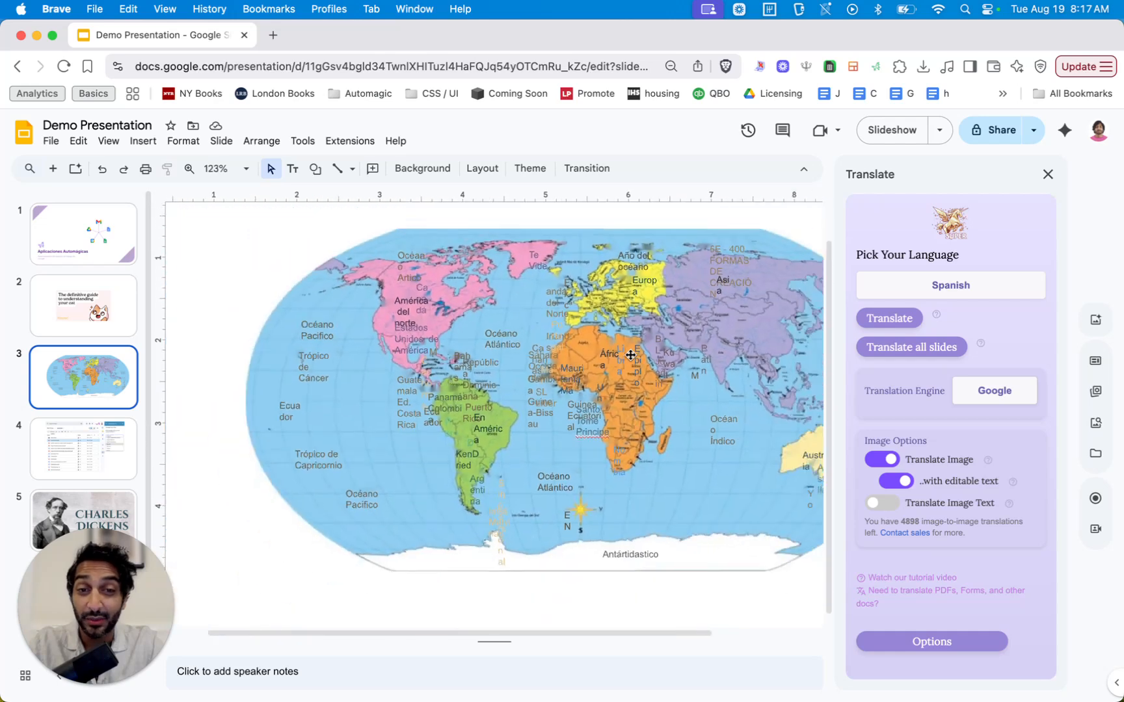
Turn off the editable text option and delete both translated map versions from slide 3, leaving the original English map
click(567, 249)
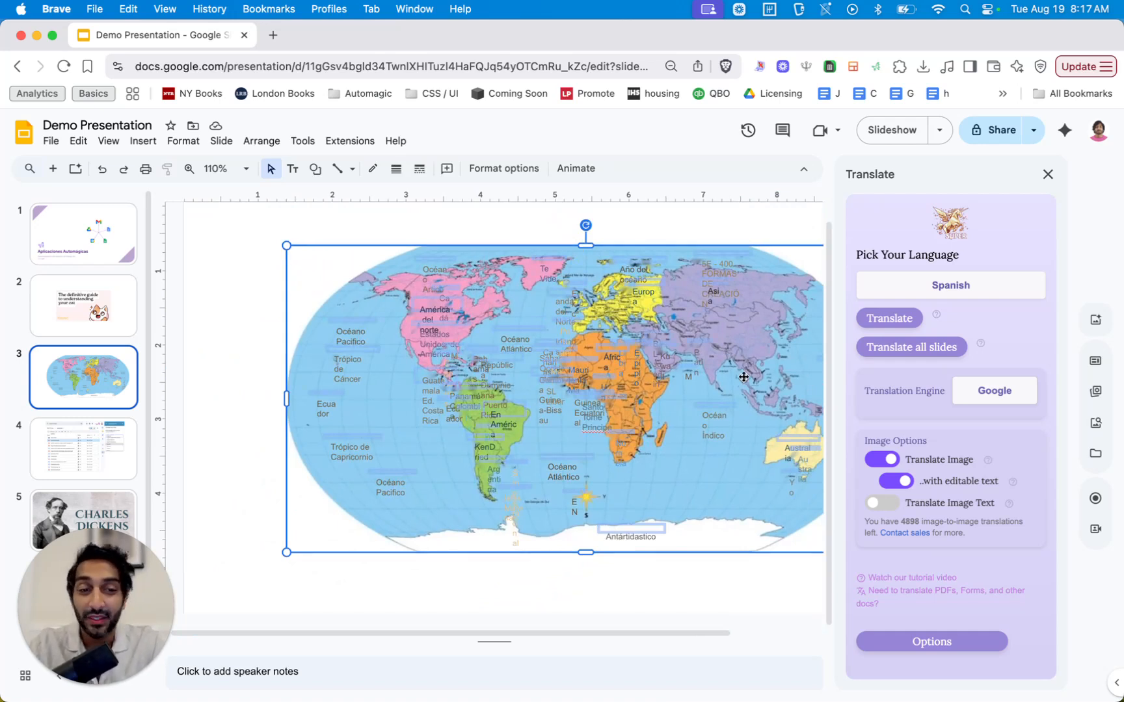
click(904, 481)
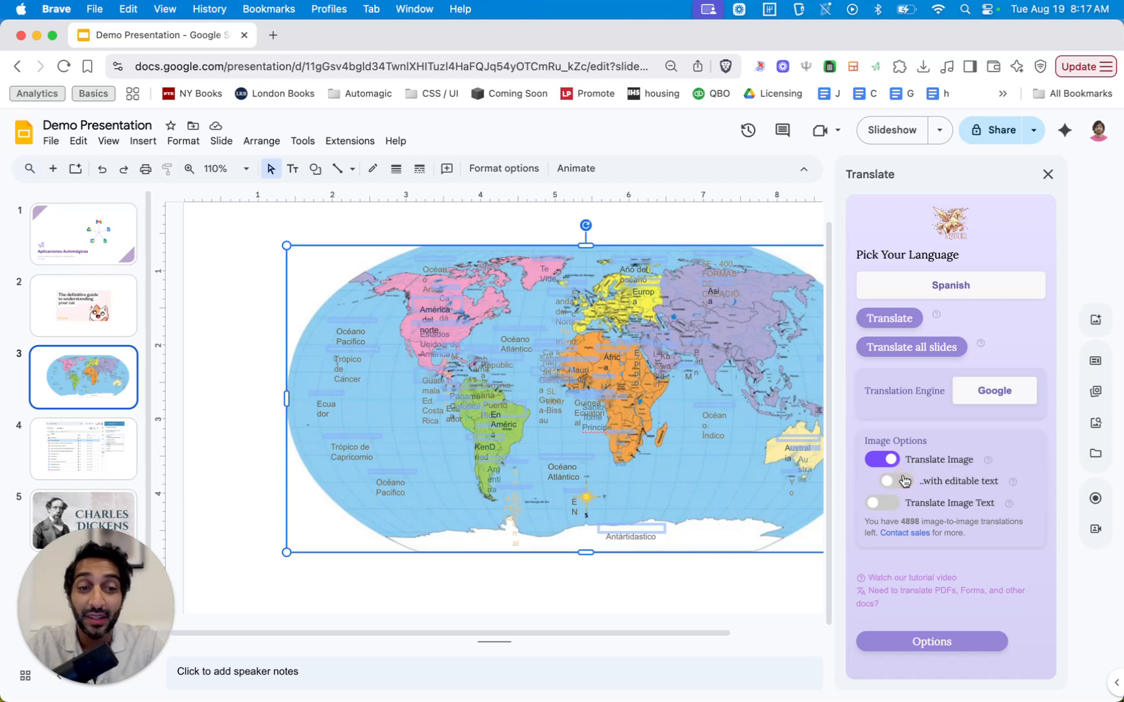
right_click(496, 199)
click(434, 221)
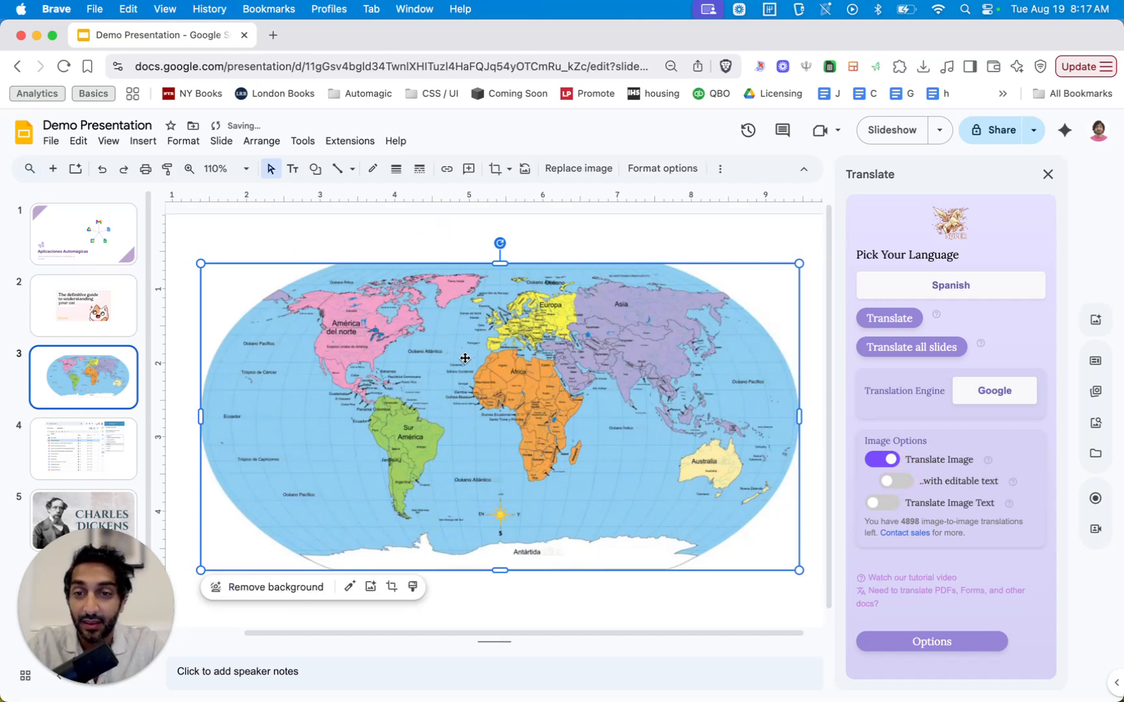
key(Delete)
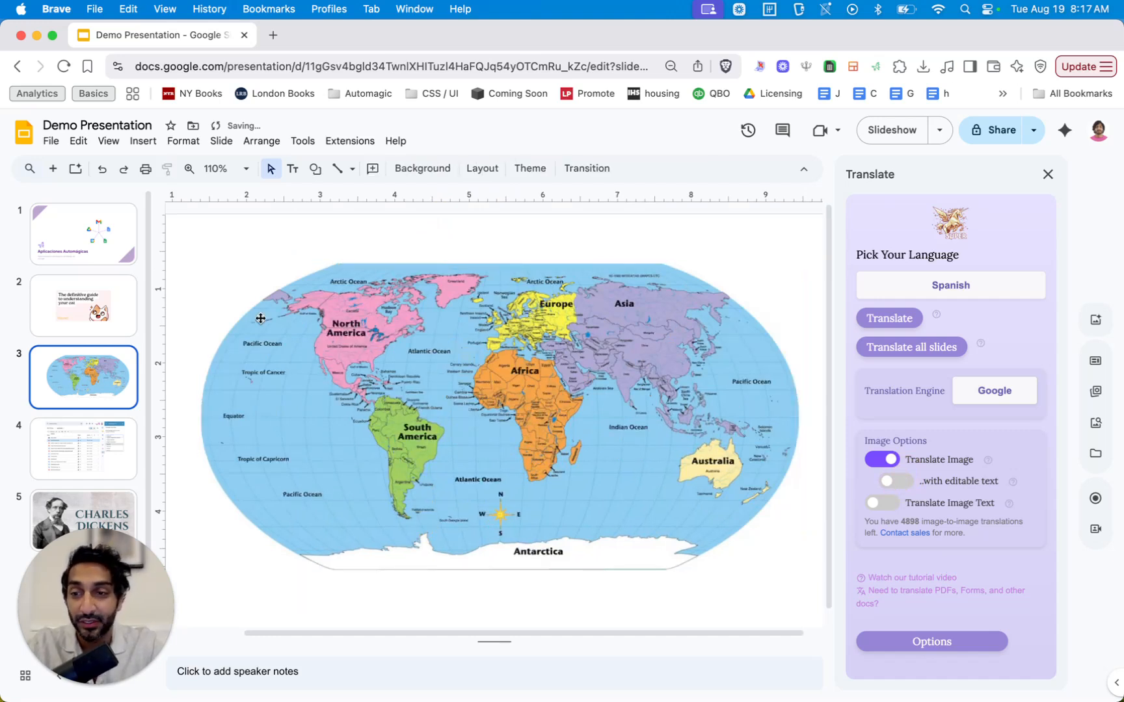
Review the Drive screenshot on slide 4 against the Translate Image and editable text options
click(116, 441)
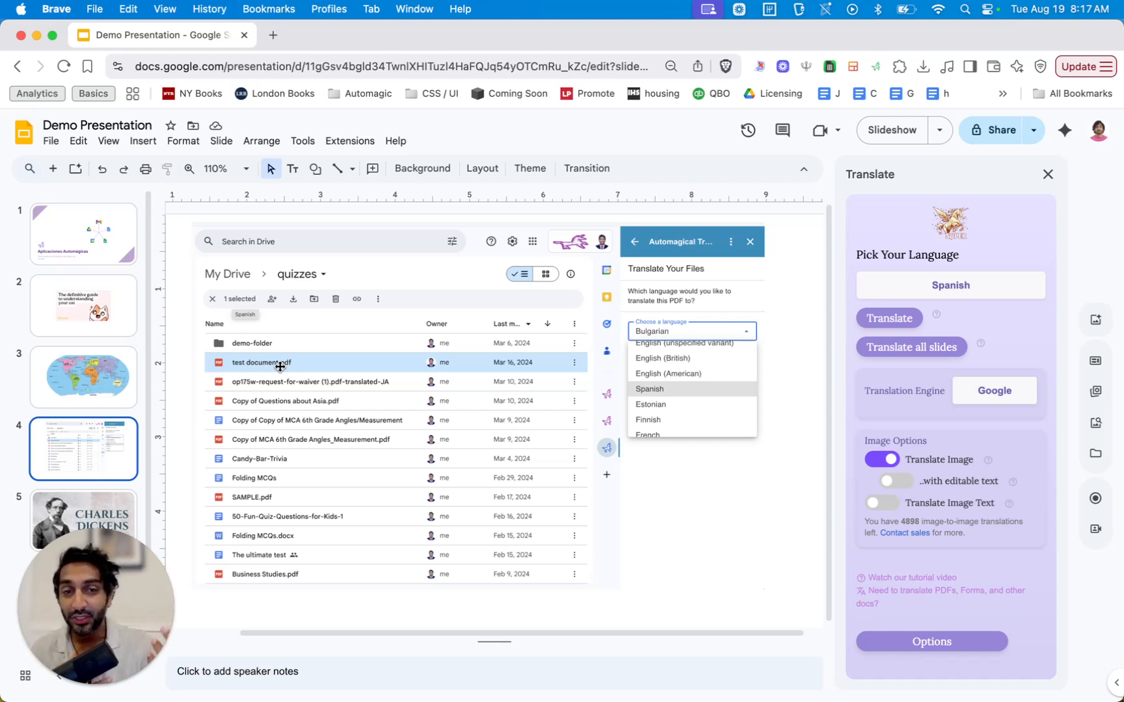
click(394, 368)
triple_click(932, 459)
triple_click(956, 480)
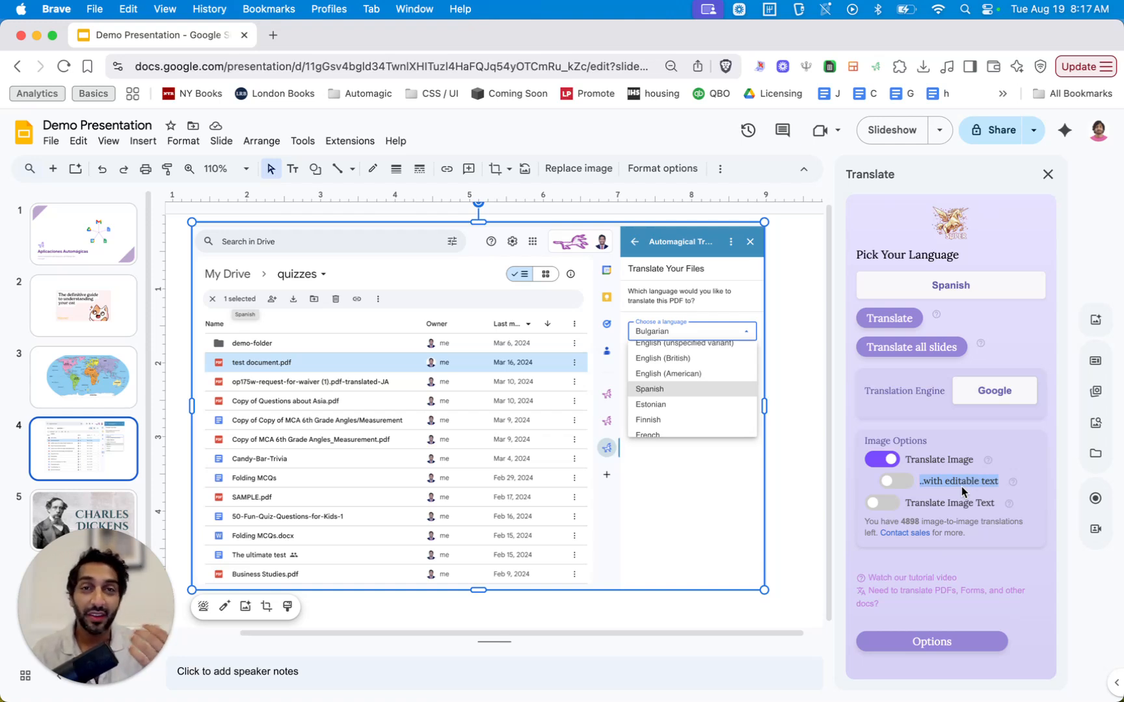
triple_click(937, 457)
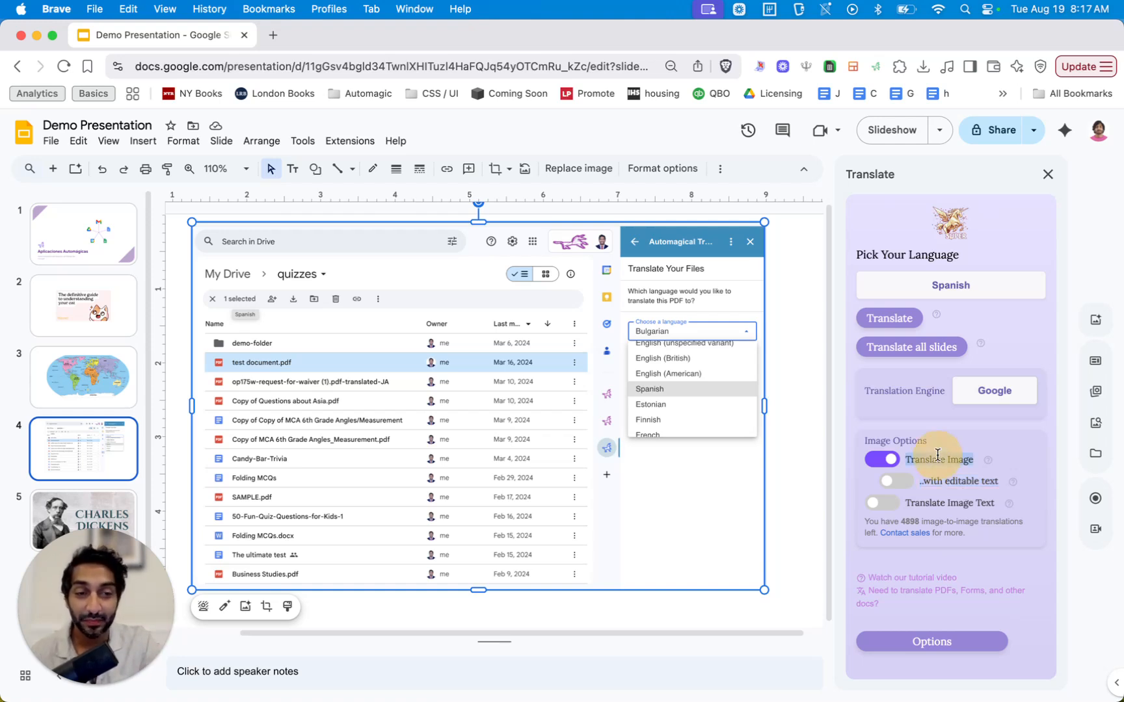
Go to slide 5 and enable Translate Background Images in the additional translation options
click(66, 502)
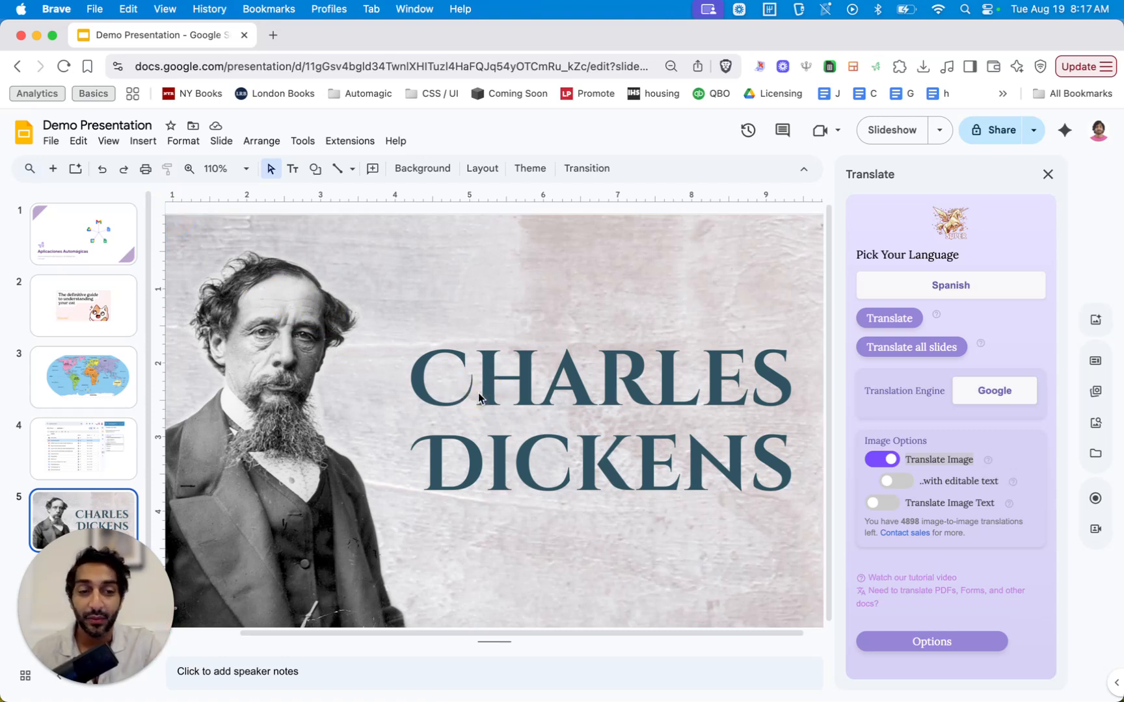
click(925, 634)
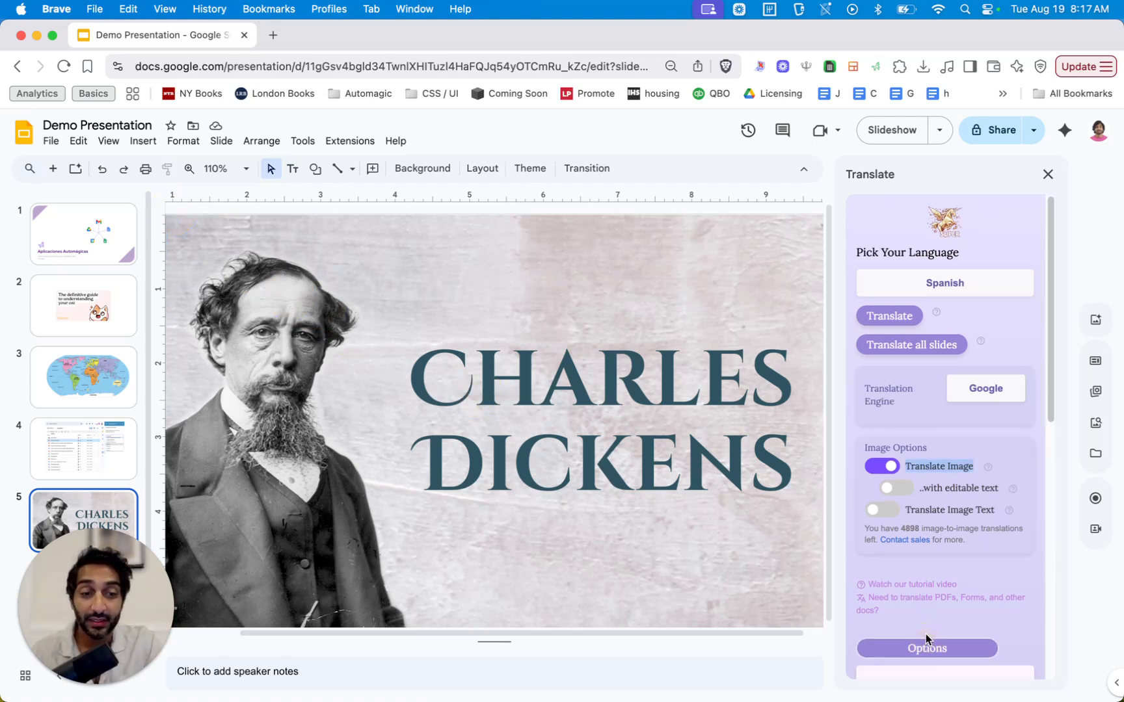
scroll(1004, 549, down, 4)
scroll(1004, 549, down, 2)
click(893, 439)
scroll(964, 427, up, 6)
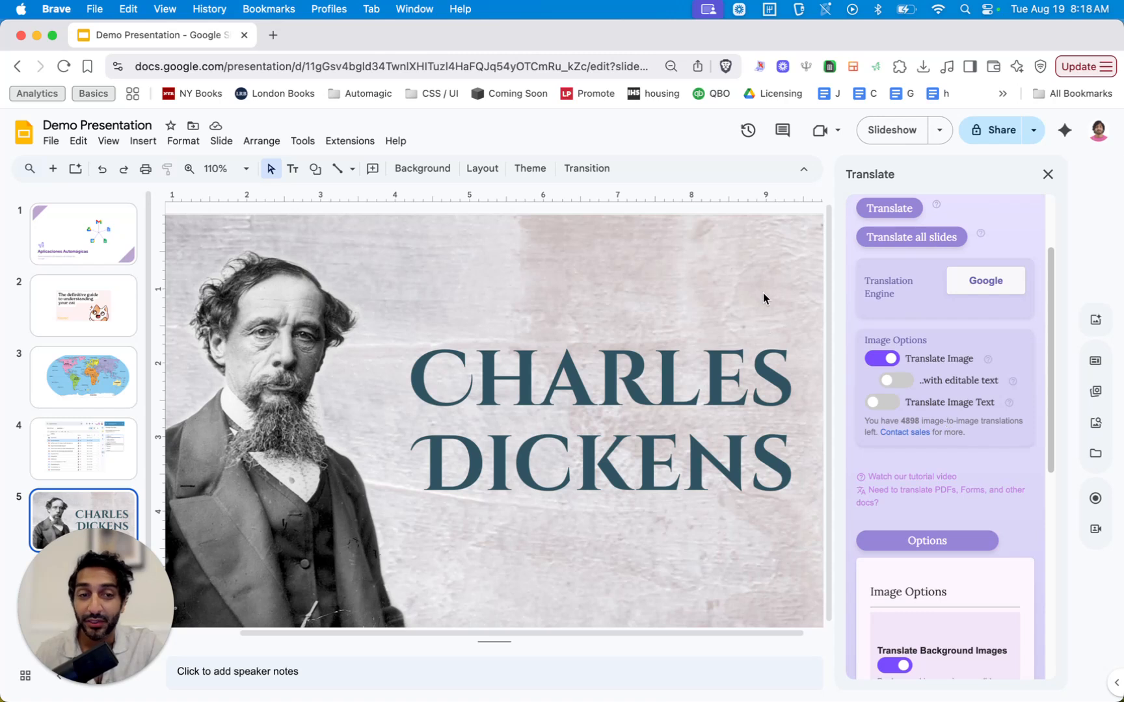
scroll(921, 361, up, 2)
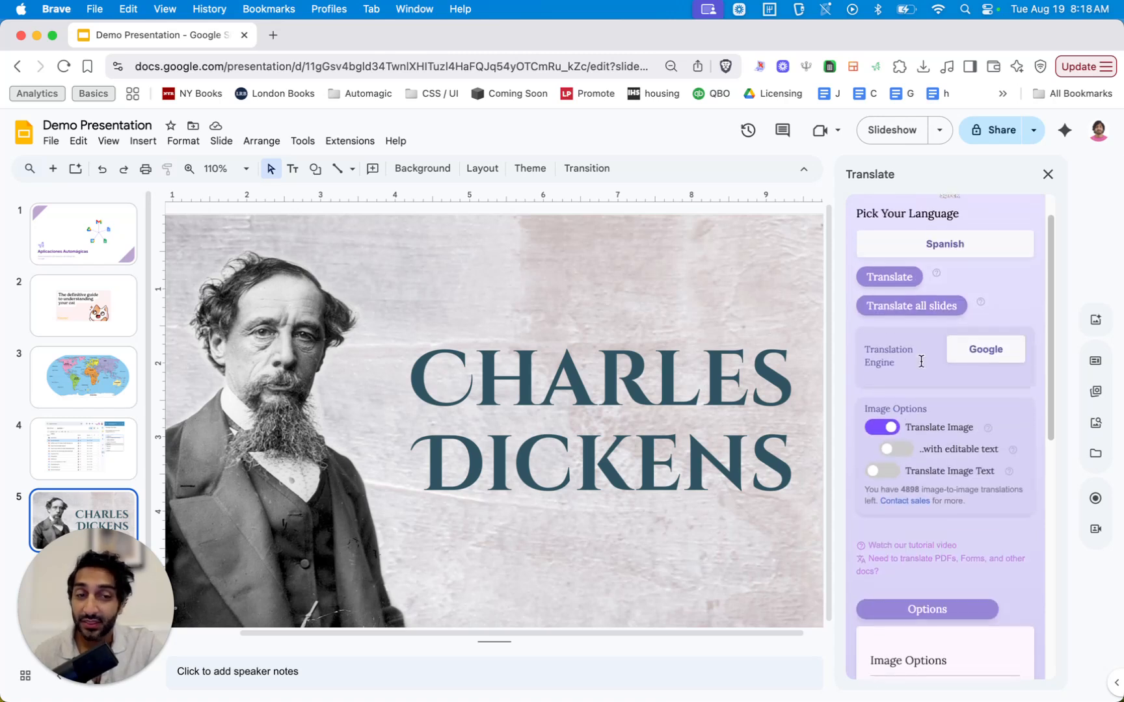
Translate the background image of slide 5 into Spanish with editable text turned on
click(902, 453)
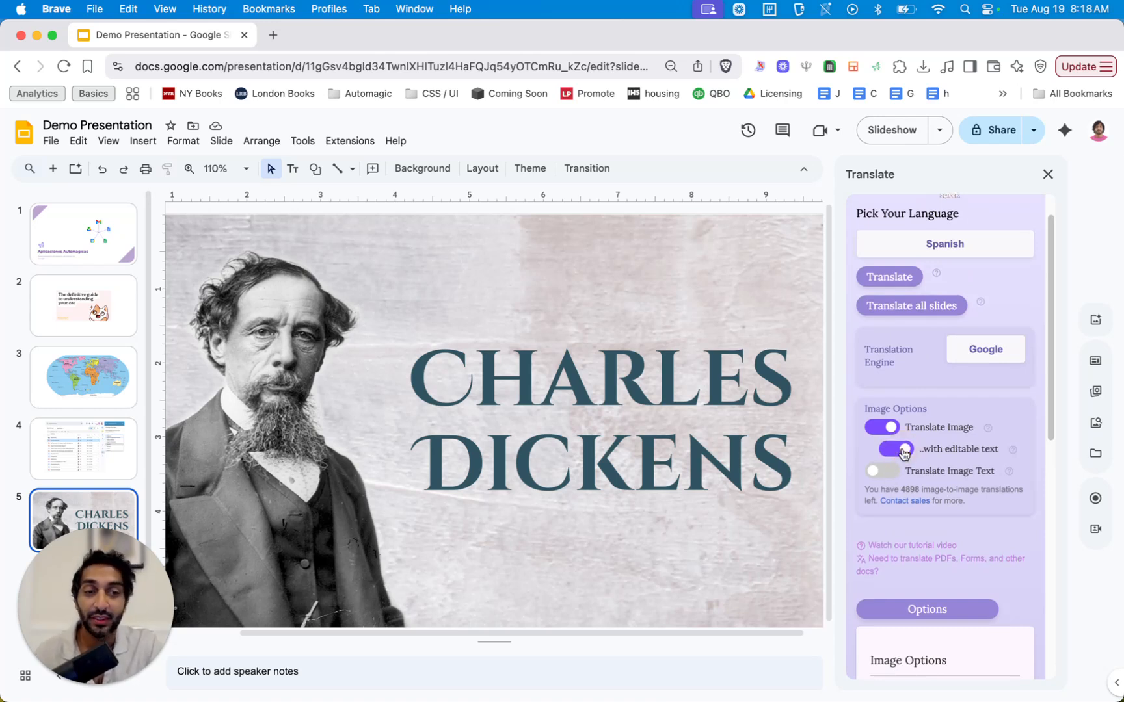
click(90, 493)
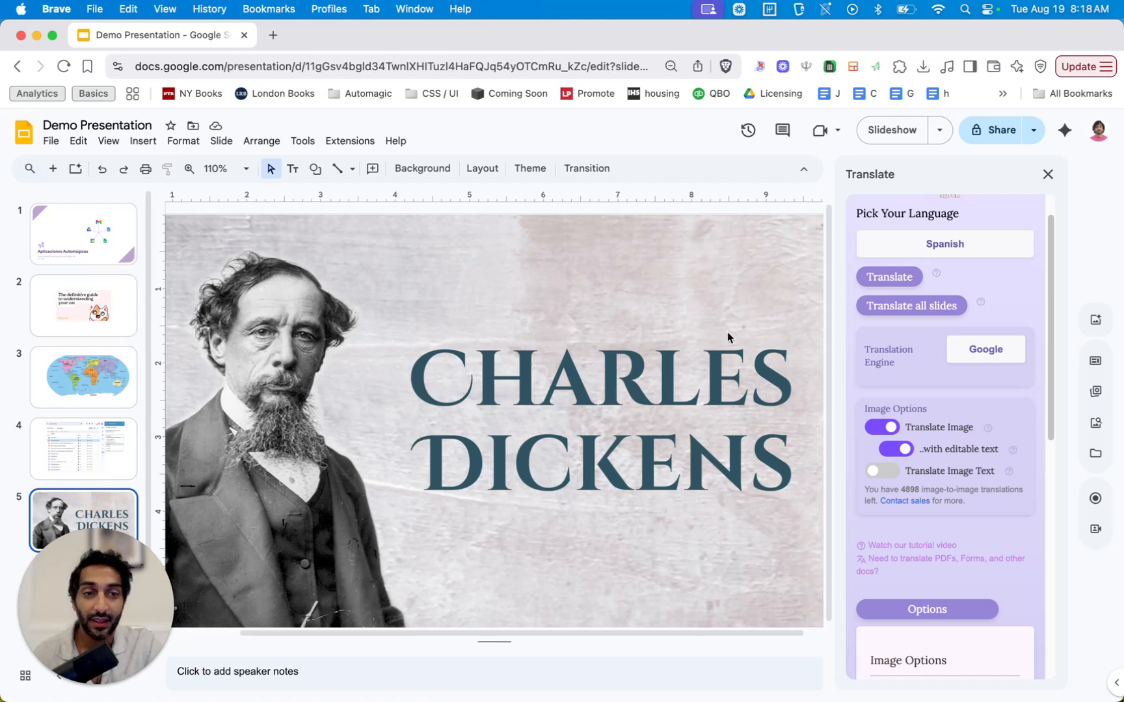
click(878, 277)
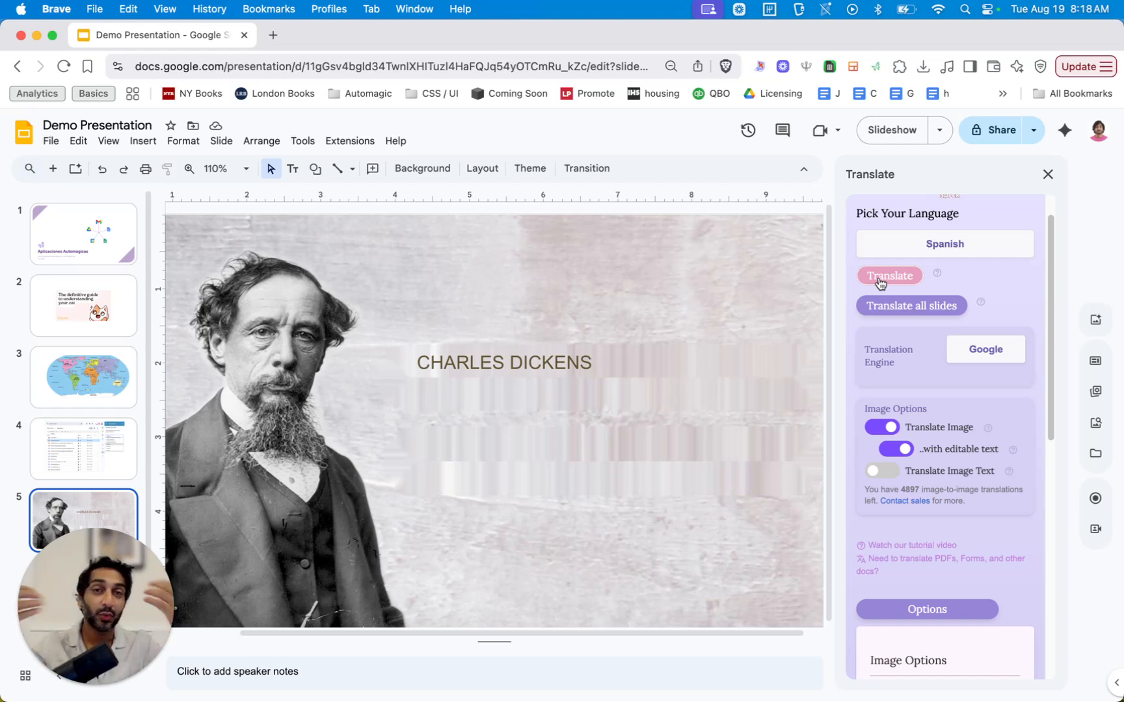
Make the CHARLES DICKENS text box on slide 5 bold and increase its font size to 36
click(543, 356)
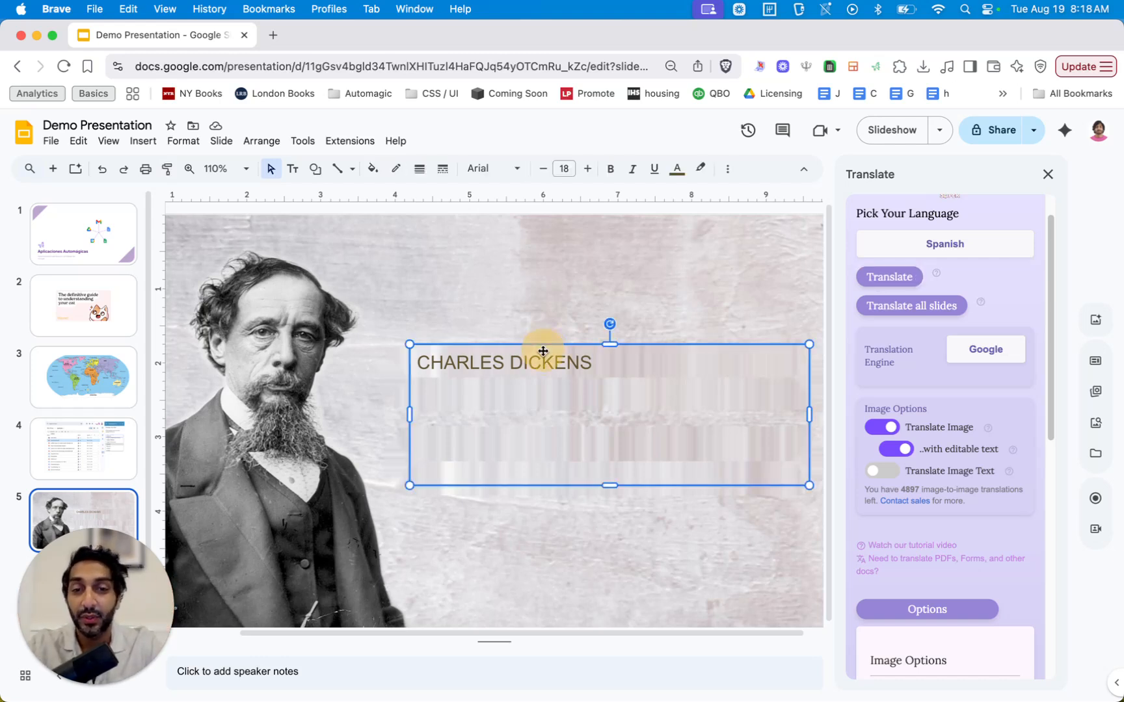
key(super+b)
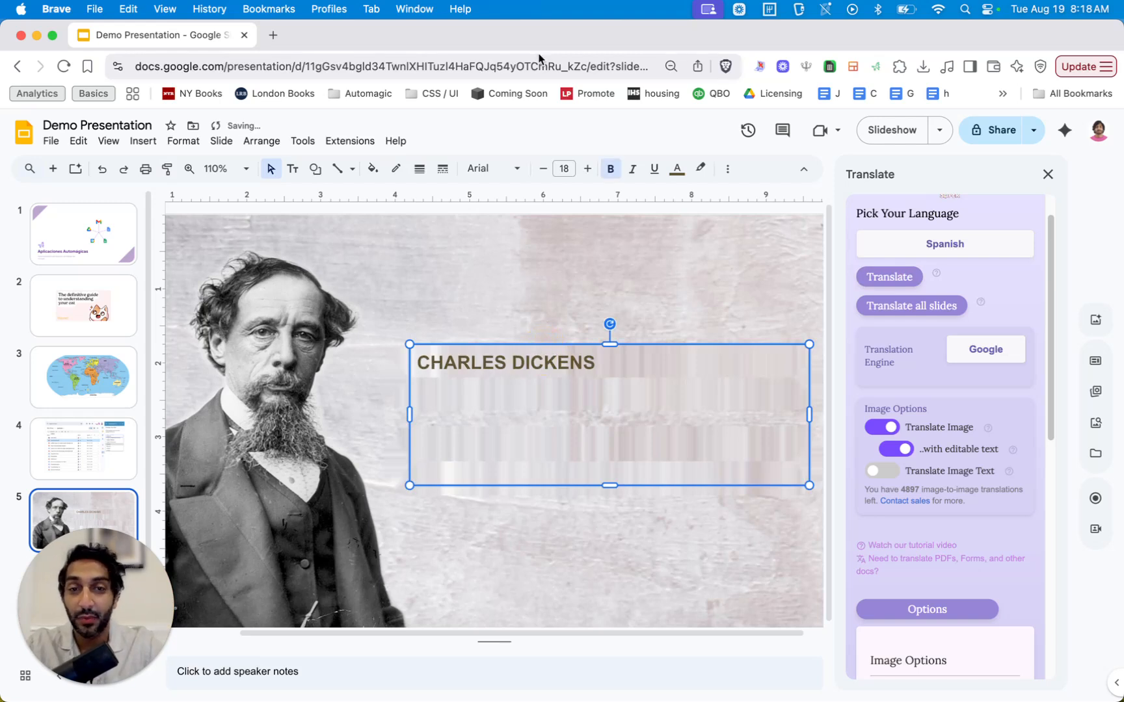
double_click(585, 169)
double_click(586, 169)
double_click(586, 169)
double_click(586, 169)
click(586, 169)
double_click(586, 170)
click(585, 169)
double_click(586, 169)
click(586, 169)
double_click(586, 169)
click(585, 169)
Recolor the CHARLES DICKENS text on slide 5 with the theme's blue and deselect the text box
click(677, 169)
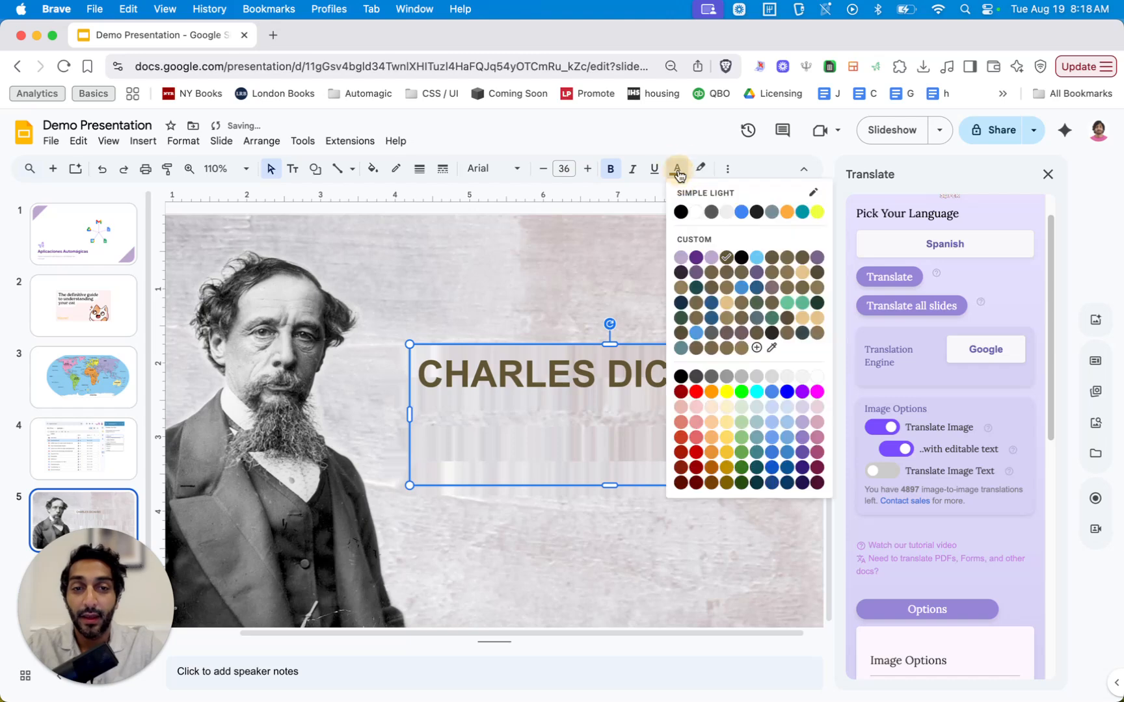
click(748, 210)
click(716, 216)
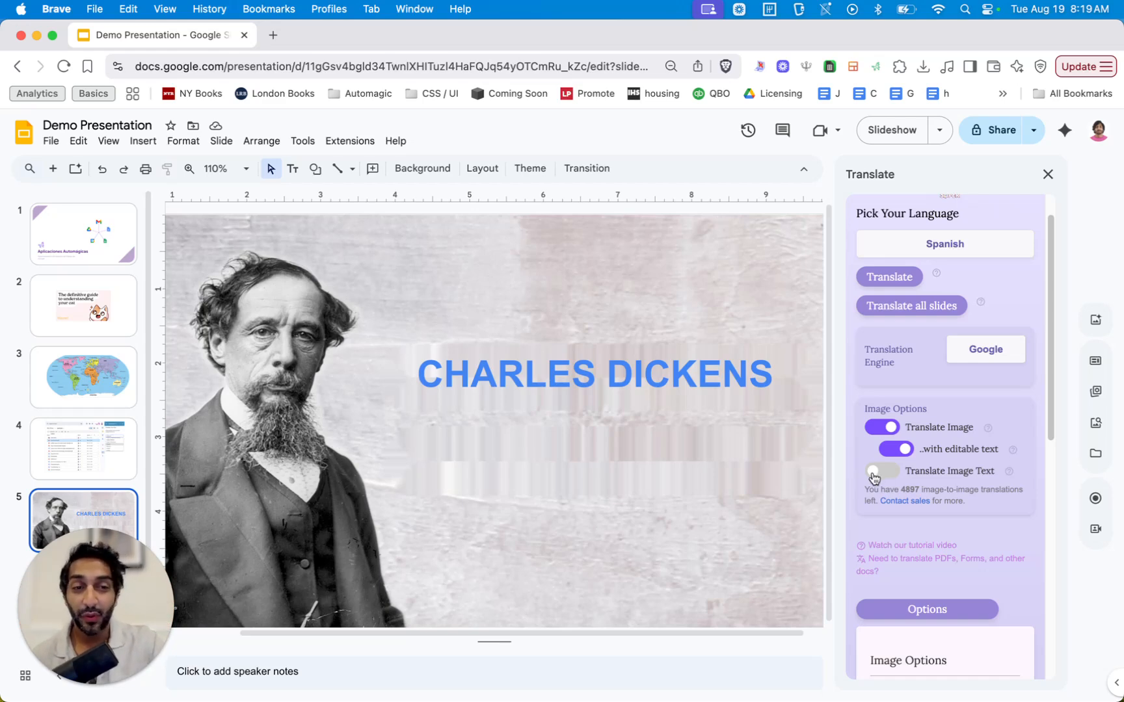
Configure the translation options with Translate Image and Translate Background Images off and Make a copy on
click(883, 427)
scroll(930, 488, down, 3)
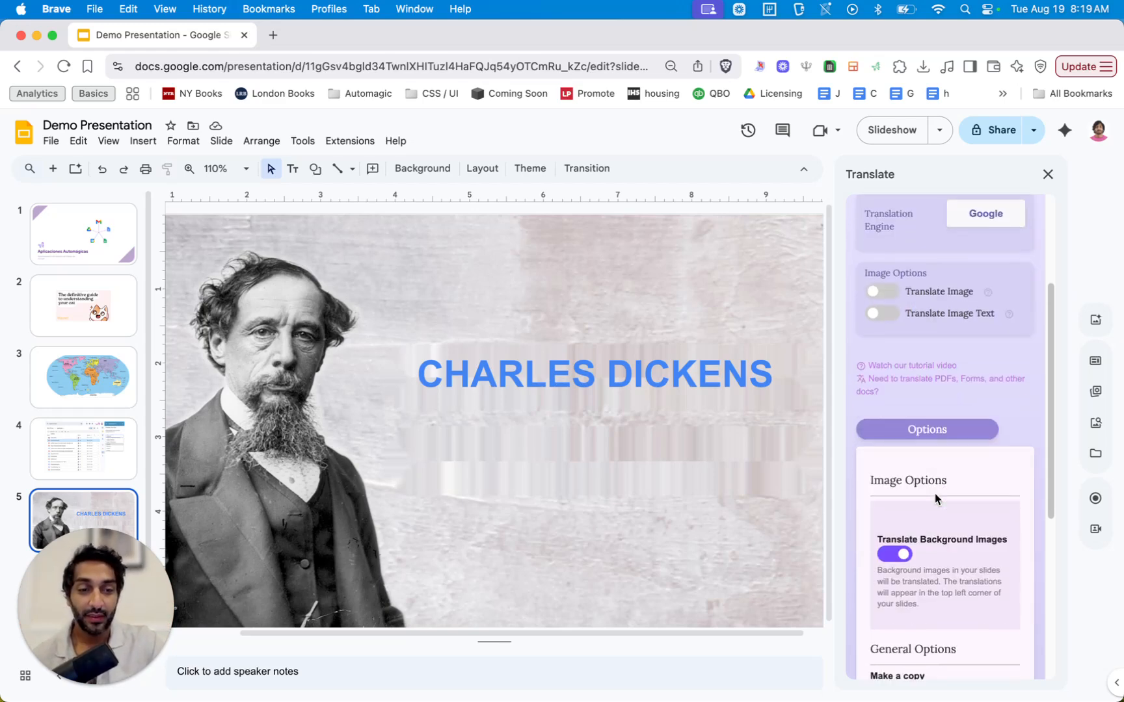
scroll(934, 493, down, 5)
click(893, 406)
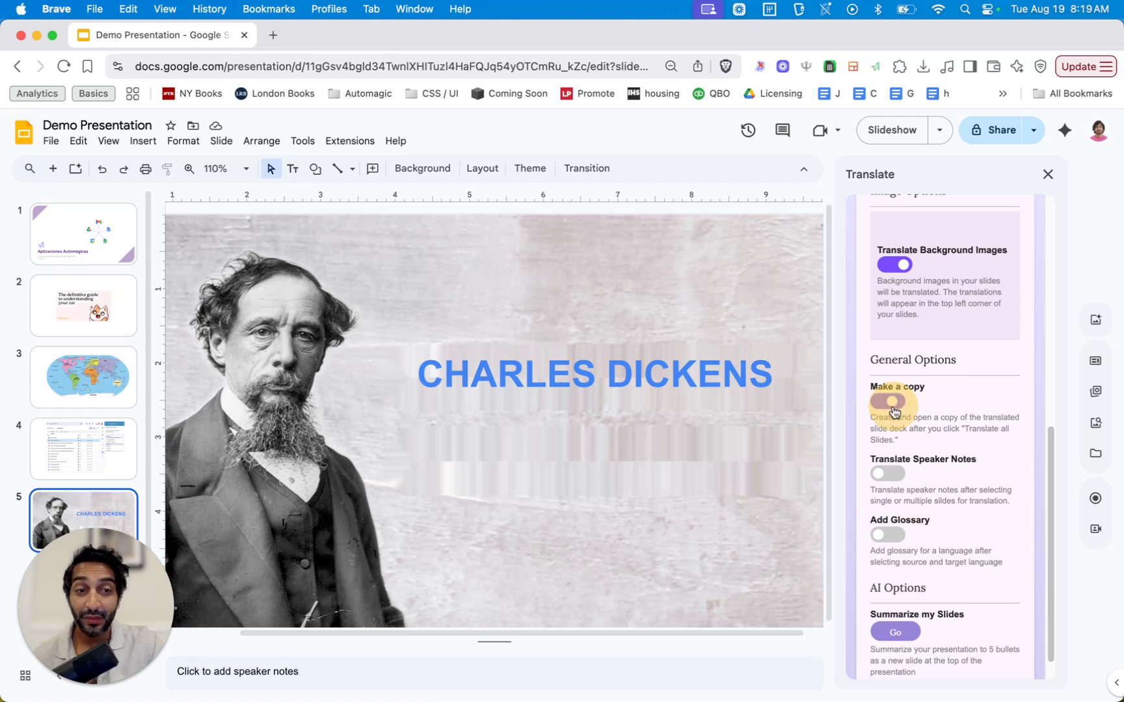
click(902, 268)
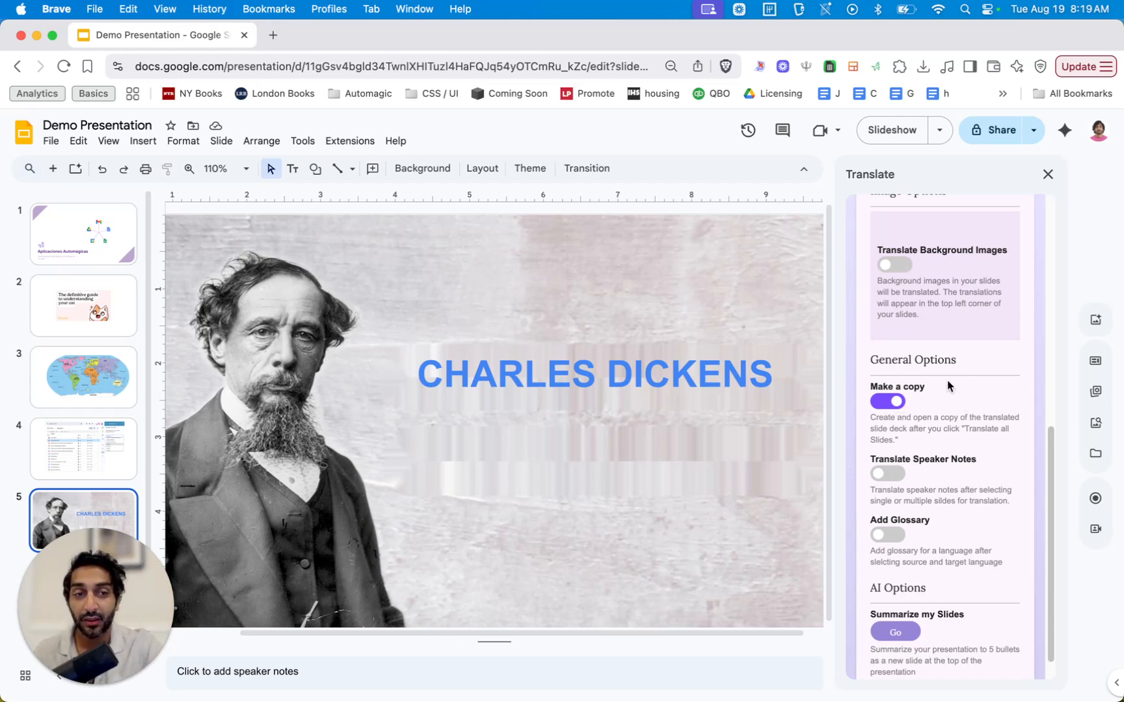
Enable Translate Speaker Notes in the general translation options
scroll(948, 386, up, 10)
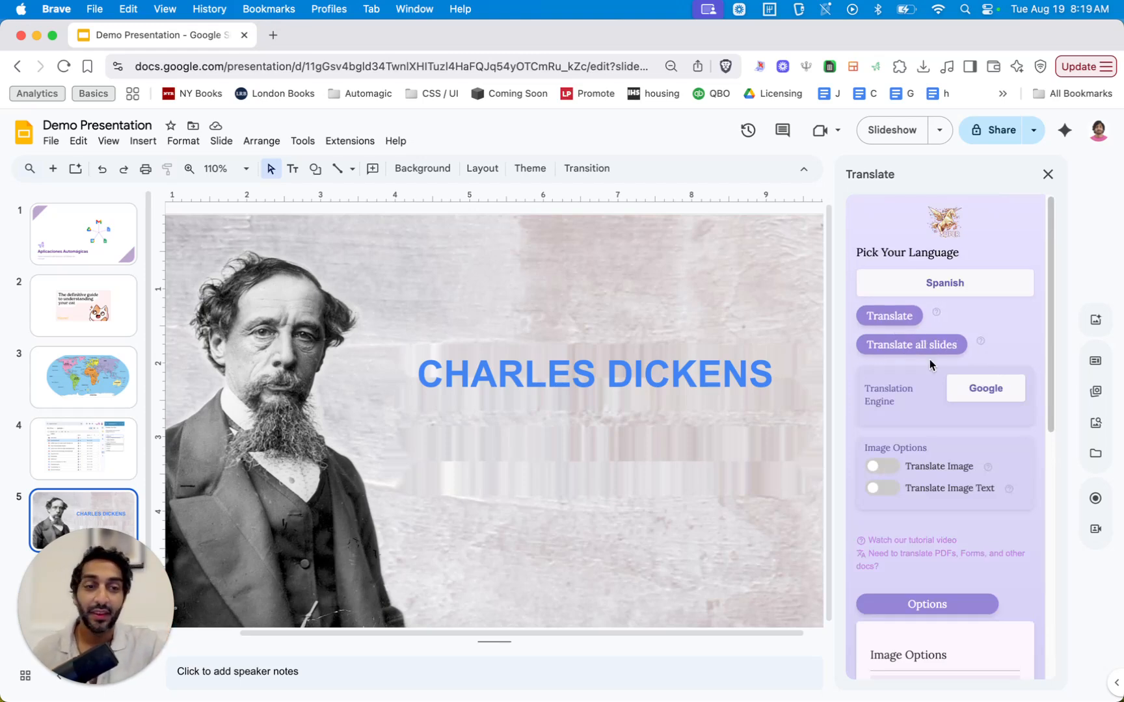
scroll(916, 358, down, 10)
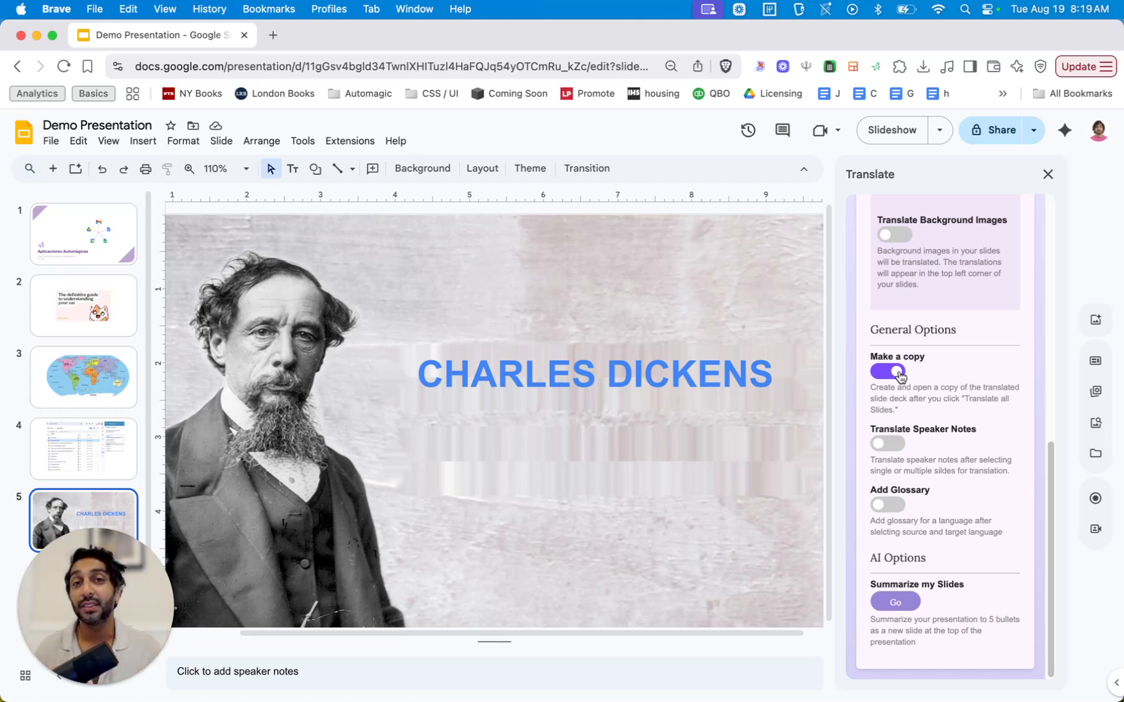
click(885, 445)
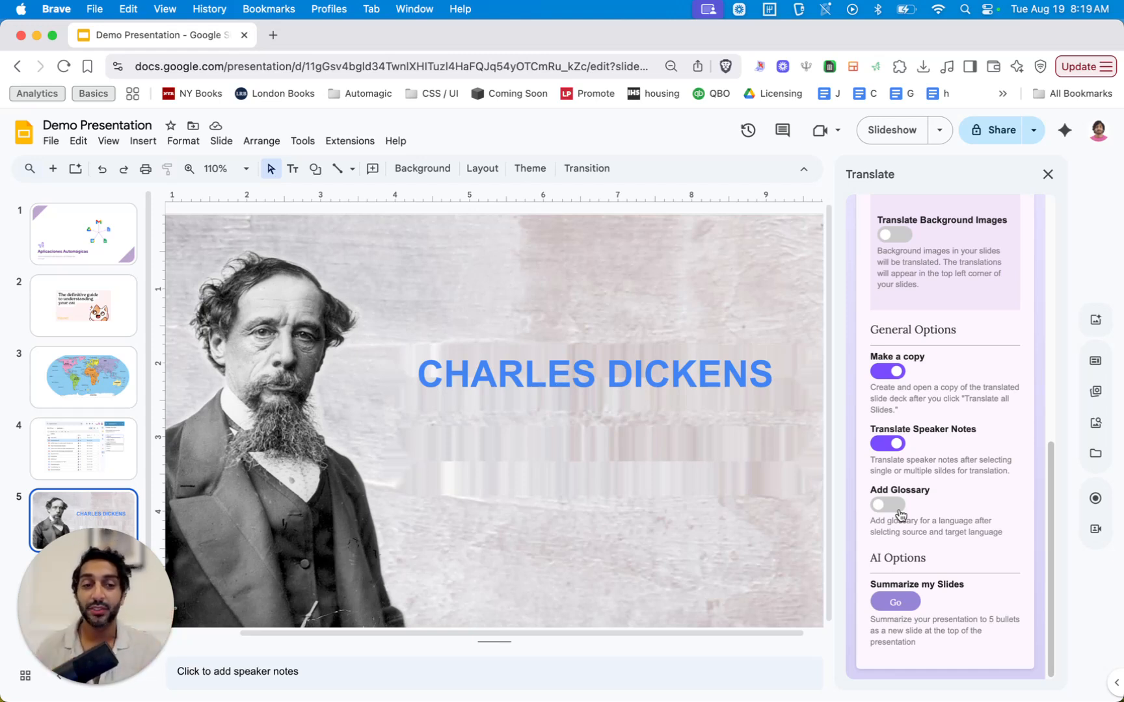
click(895, 602)
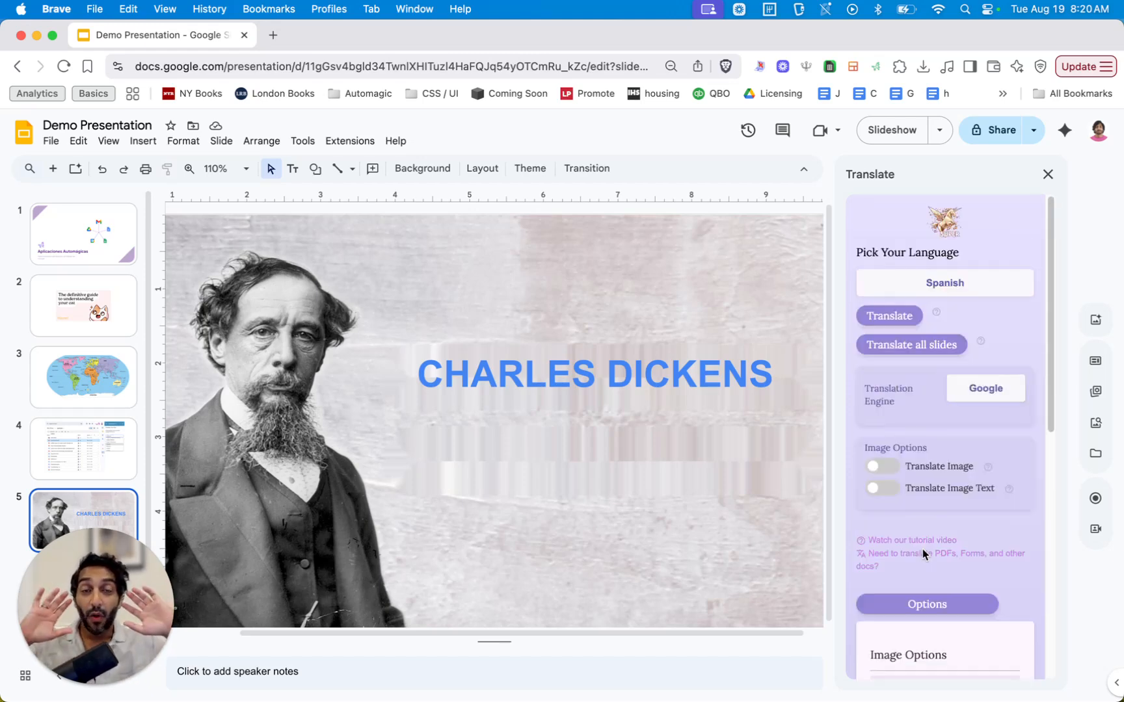